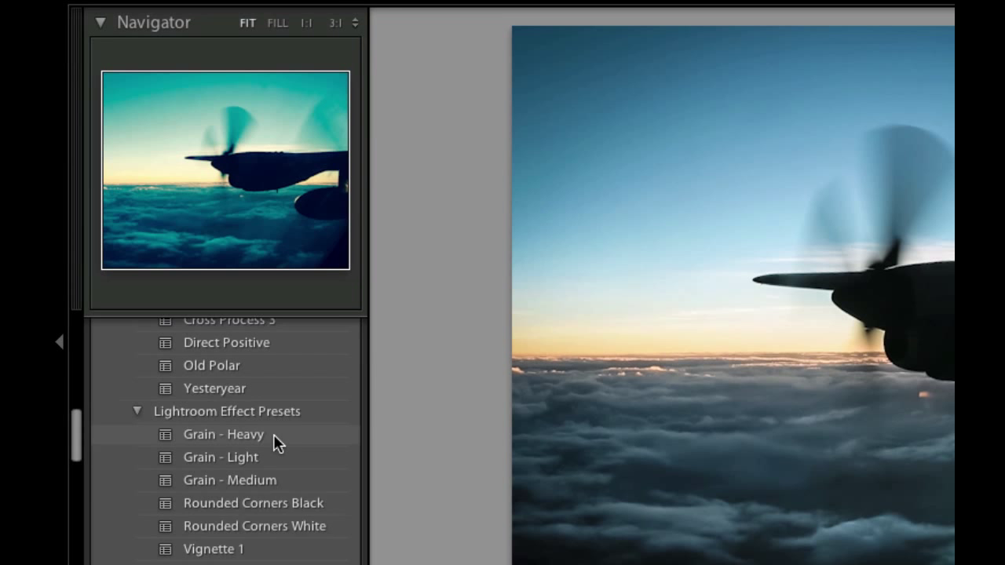
Try the Green Filter black-and-white preset, undo it, and set Exposure to −0.05
{"action": "scroll", "coordinate": [274, 443], "scroll_direction": "up", "scroll_amount": 10}
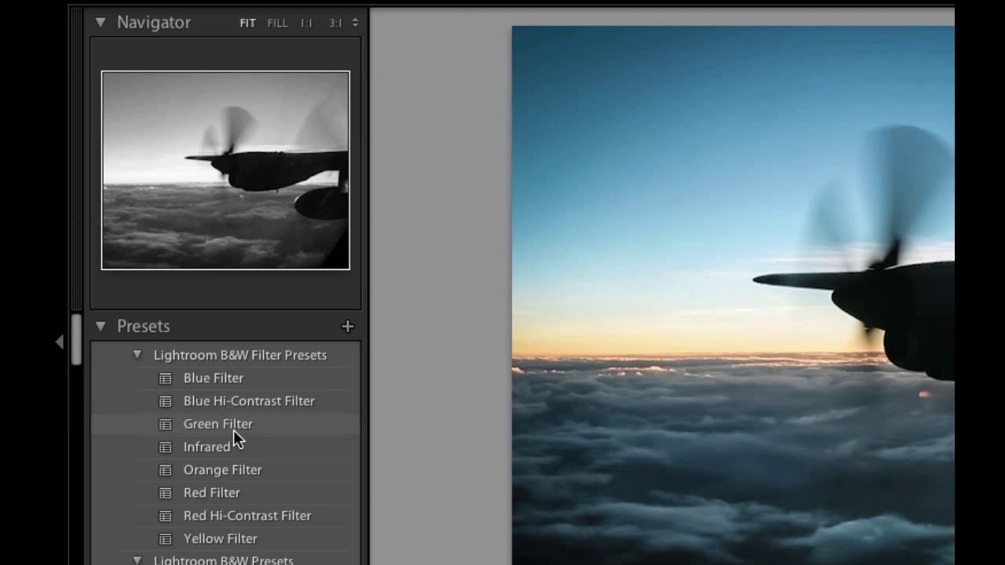
{"action": "left_click", "coordinate": [234, 430]}
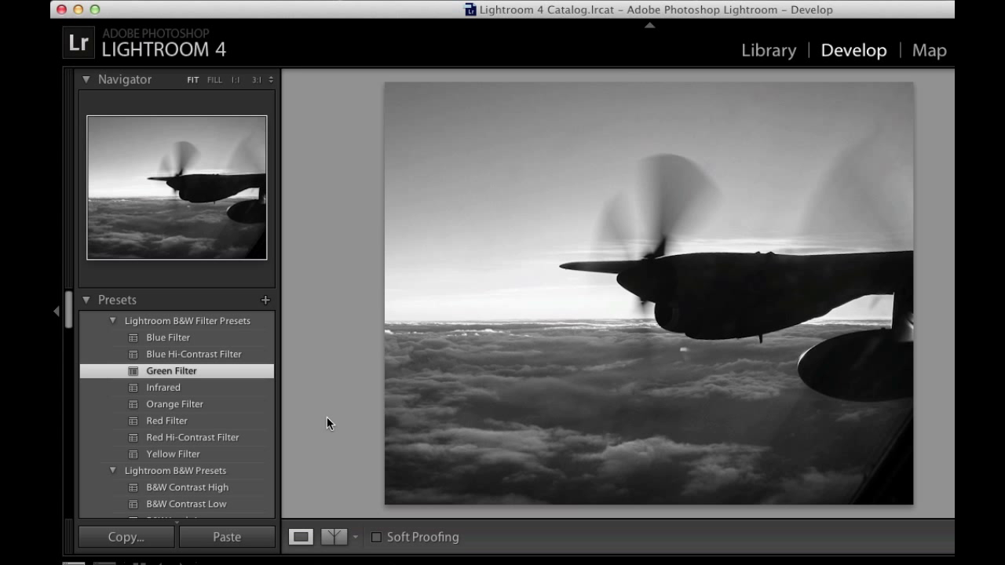
{"action": "key", "text": "super+z"}
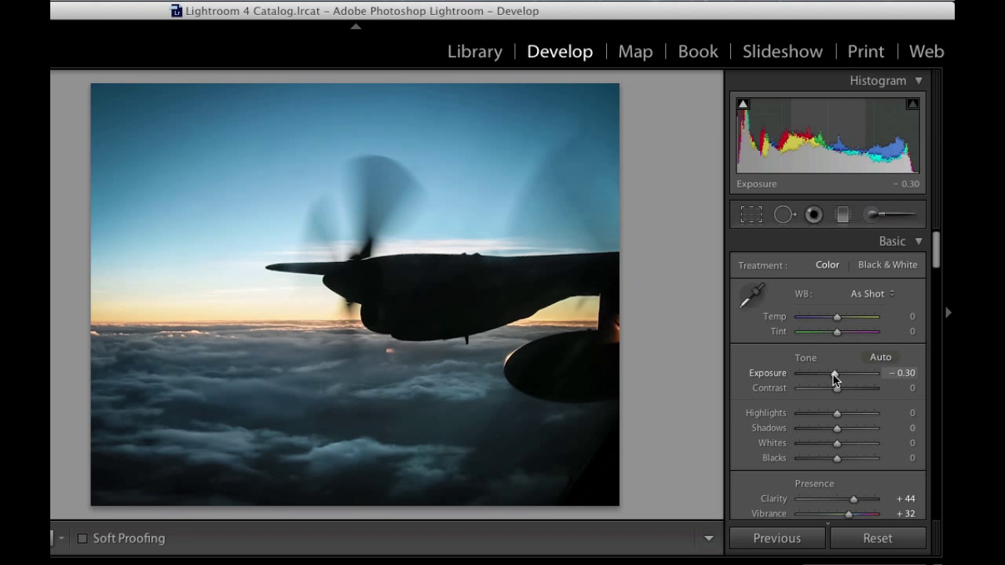
{"action": "left_click_drag", "start_coordinate": [835, 380], "coordinate": [836, 380]}
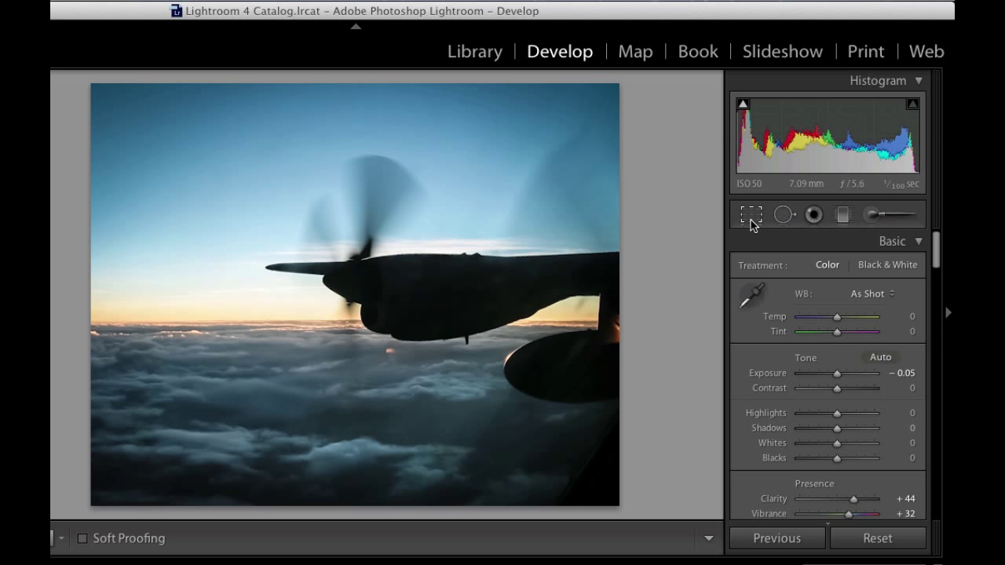
Rotate the crop about 7° to level the horizon and commit the 4×5 crop
{"action": "left_click", "coordinate": [751, 226]}
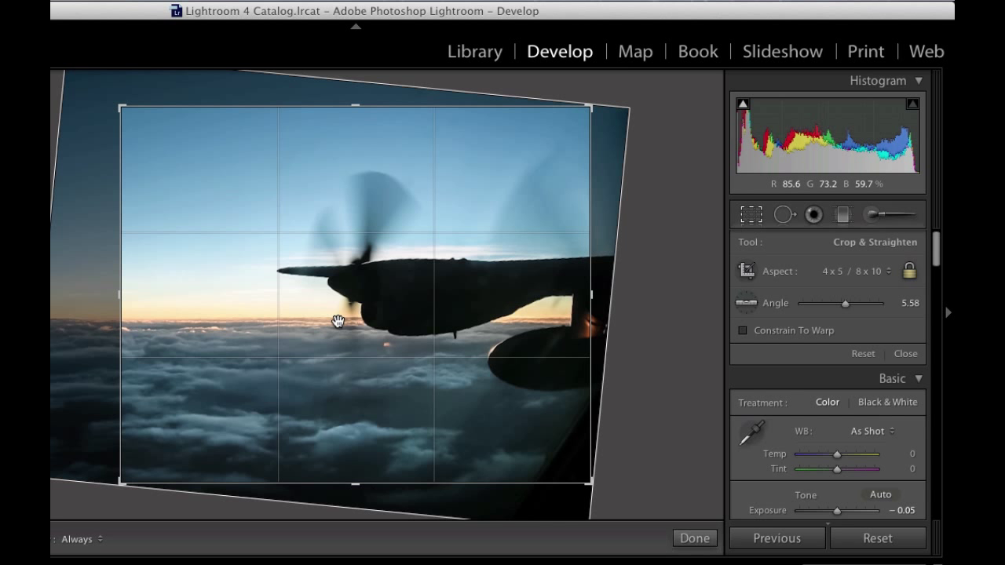
{"action": "mouse_move", "coordinate": [601, 100]}
{"action": "left_mouse_down"}
{"action": "mouse_move", "coordinate": [605, 92]}
{"action": "mouse_move", "coordinate": [610, 103]}
{"action": "left_mouse_up"}
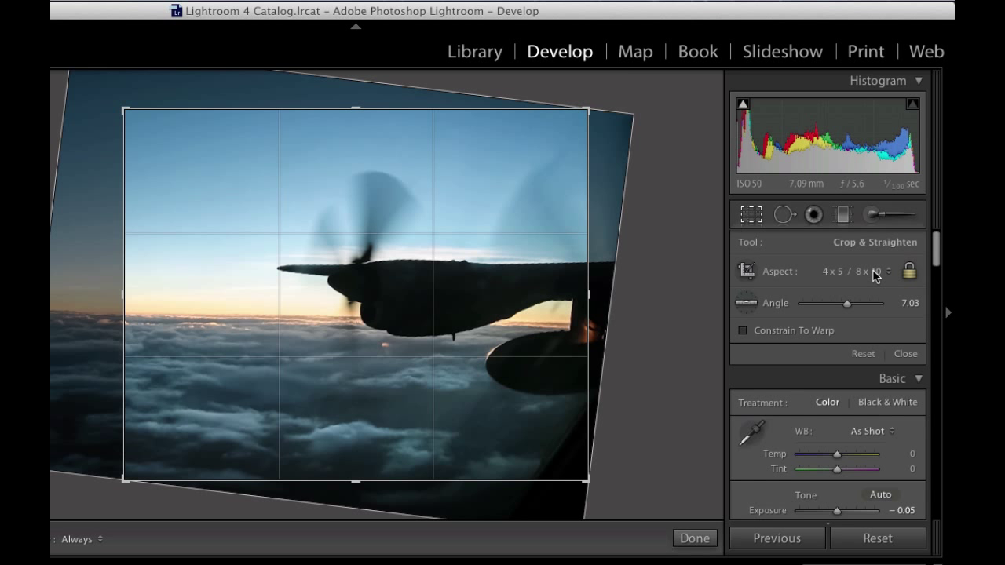
{"action": "key", "text": "Return"}
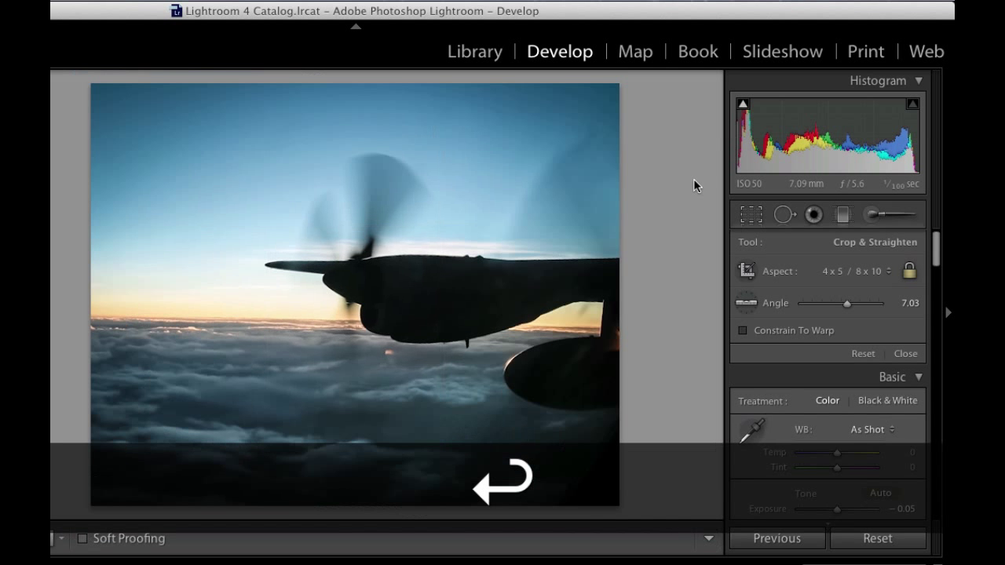
Step through Spot Removal and Red Eye Correction to the Graduated Filter's neutral settings
{"action": "left_click", "coordinate": [783, 217]}
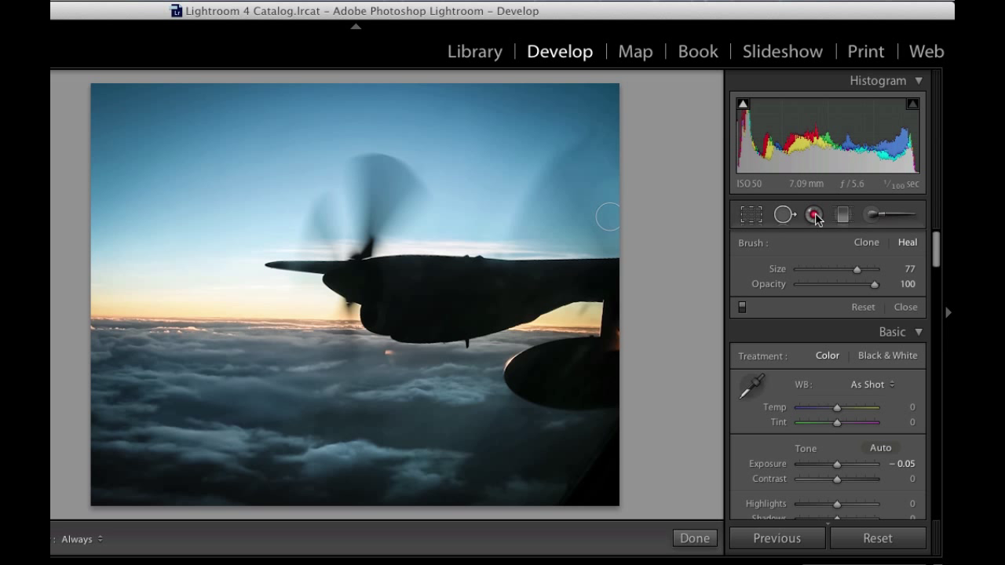
{"action": "left_click", "coordinate": [814, 215]}
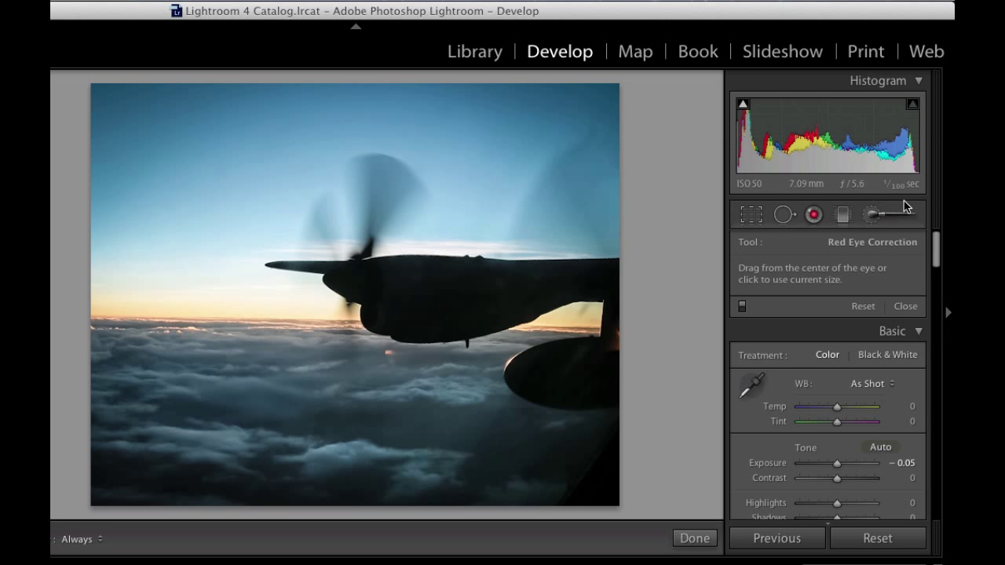
{"action": "left_click", "coordinate": [843, 216]}
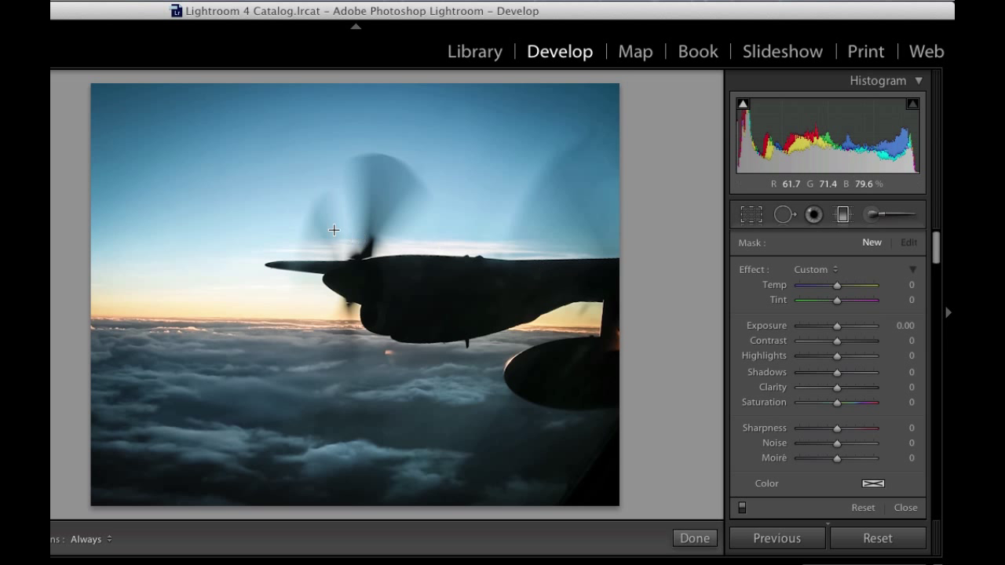
{"action": "left_click_drag", "start_coordinate": [267, 86], "coordinate": [264, 496]}
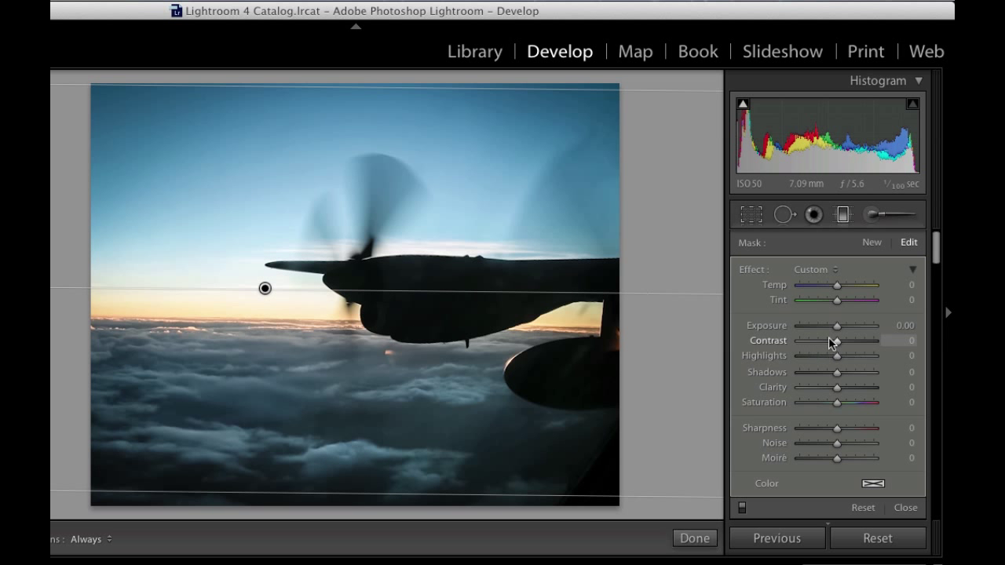
{"action": "mouse_move", "coordinate": [837, 327]}
{"action": "left_mouse_down"}
{"action": "mouse_move", "coordinate": [817, 327]}
{"action": "mouse_move", "coordinate": [828, 327]}
{"action": "left_mouse_up"}
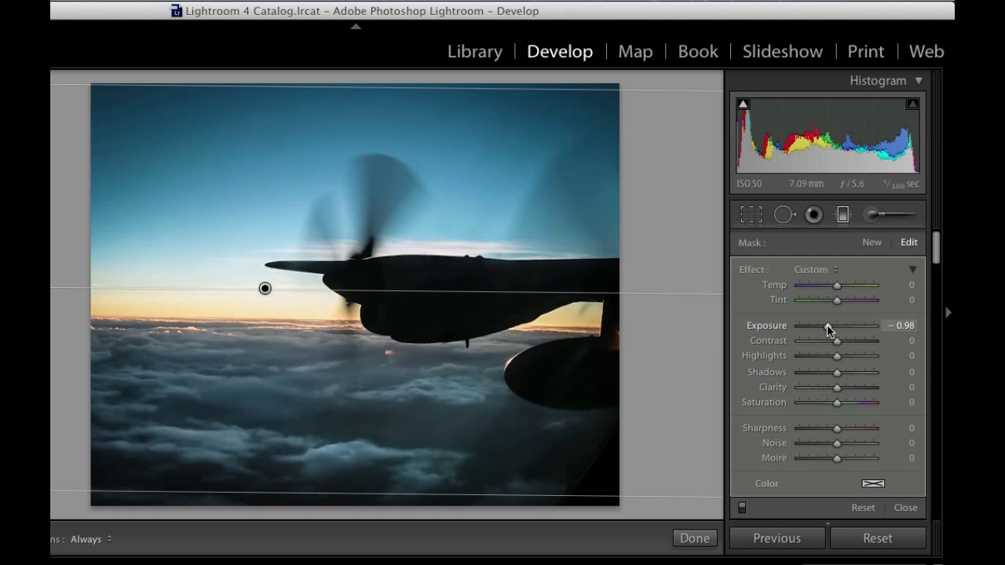
{"action": "left_click_drag", "start_coordinate": [828, 327], "coordinate": [840, 327]}
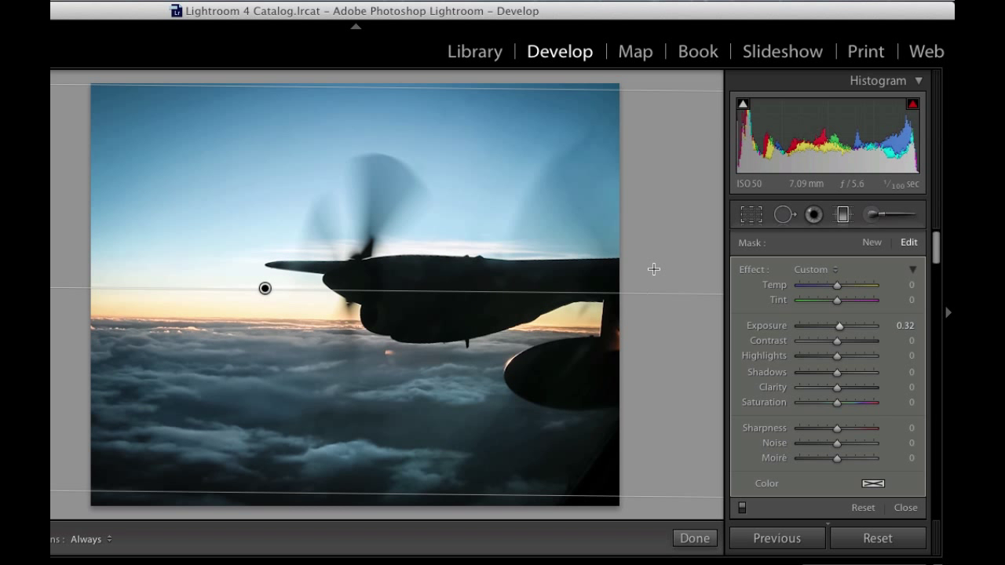
{"action": "key", "text": "super+z"}
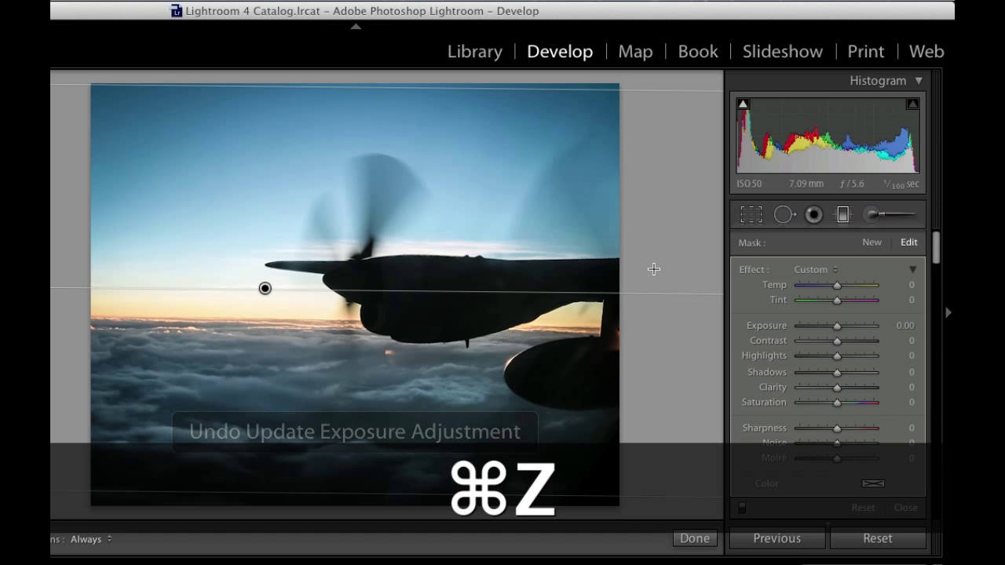
{"action": "key", "text": "super+z"}
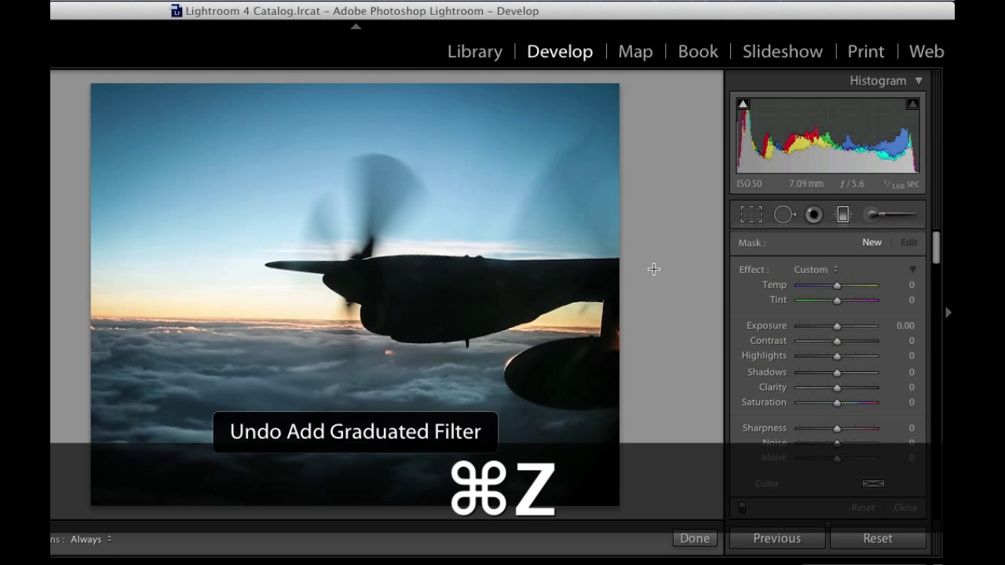
Brush over the lower clouds with pins hidden and set that area's Exposure to −0.27
{"action": "left_click", "coordinate": [873, 215]}
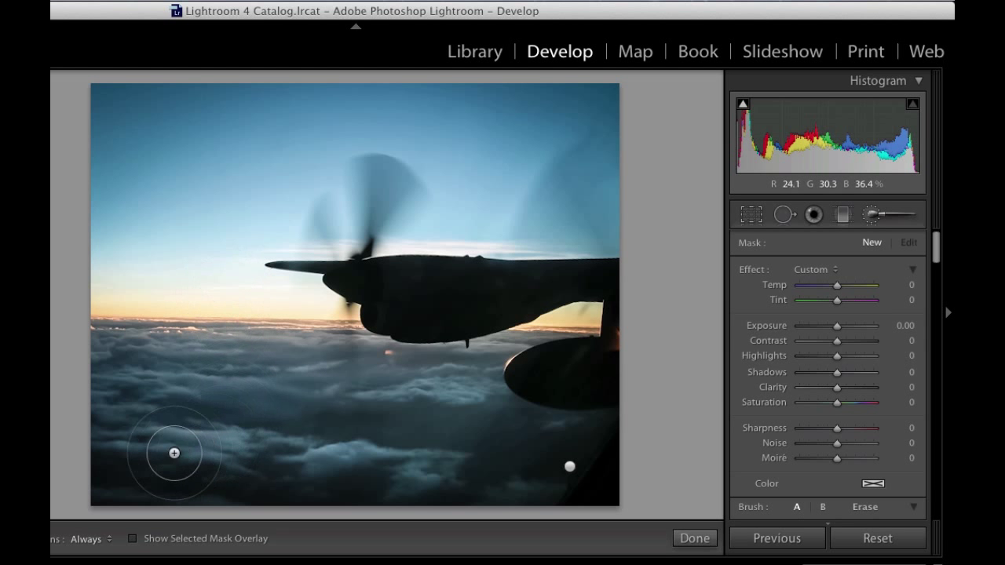
{"action": "key", "text": "h"}
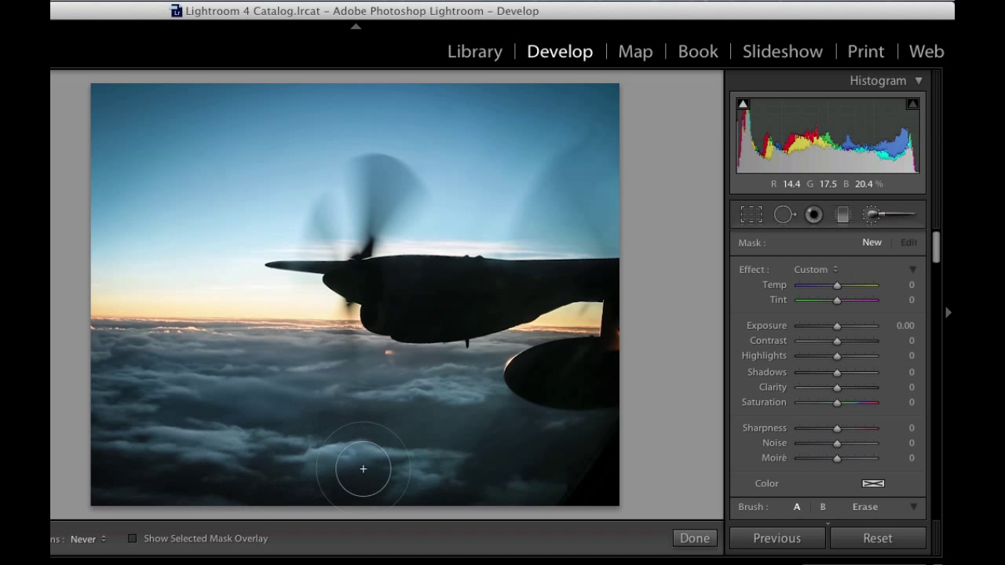
{"action": "left_click_drag", "start_coordinate": [372, 469], "coordinate": [576, 476]}
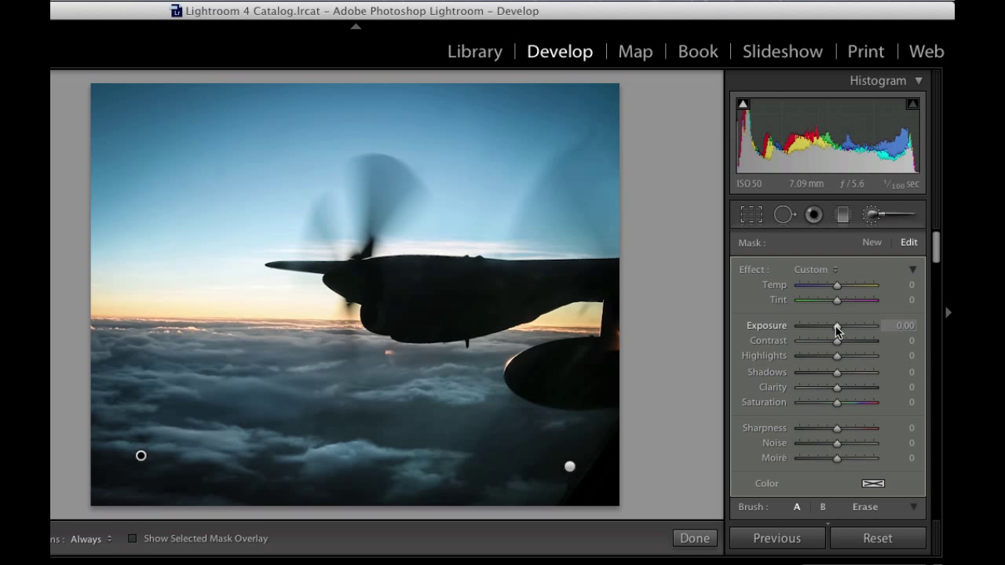
{"action": "mouse_move", "coordinate": [836, 325]}
{"action": "left_mouse_down"}
{"action": "mouse_move", "coordinate": [848, 325]}
{"action": "mouse_move", "coordinate": [833, 325]}
{"action": "left_mouse_up"}
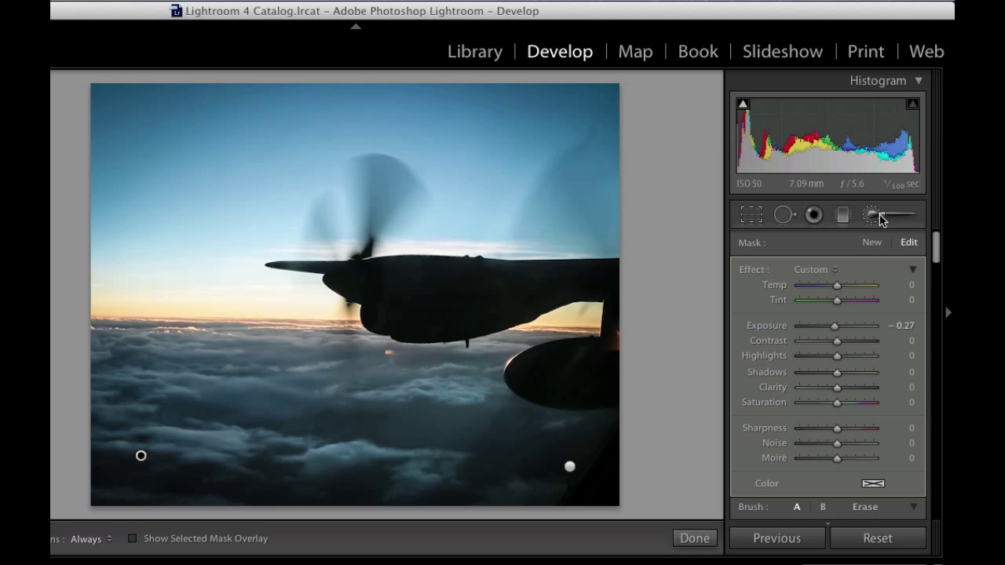
{"action": "left_click", "coordinate": [879, 215]}
Set Presence to Clarity +100, Vibrance +39 and Saturation −13
{"action": "scroll", "coordinate": [784, 295], "scroll_direction": "down", "scroll_amount": 2}
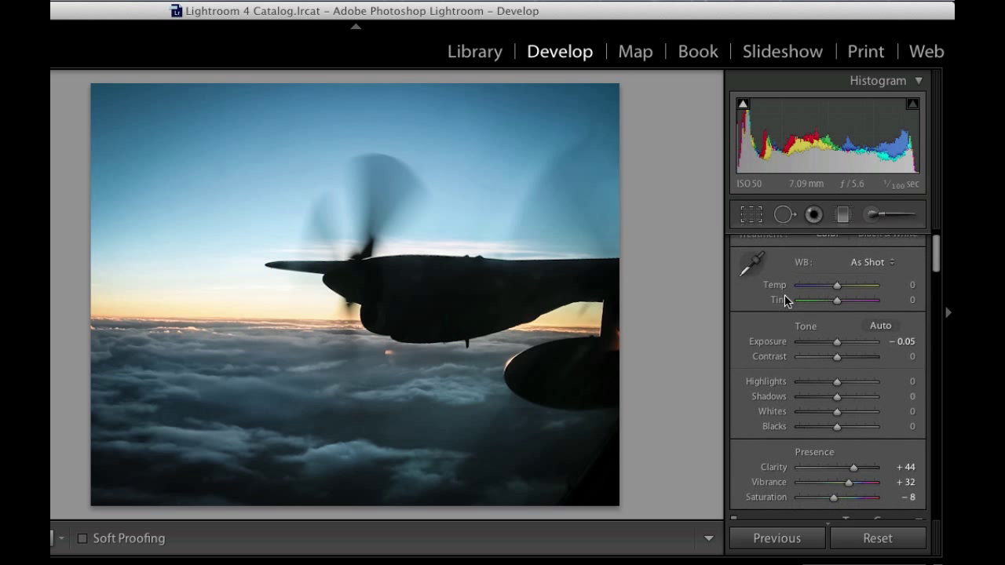
{"action": "scroll", "coordinate": [784, 294], "scroll_direction": "down", "scroll_amount": 2}
{"action": "scroll", "coordinate": [784, 294], "scroll_direction": "down", "scroll_amount": 2}
{"action": "scroll", "coordinate": [784, 294], "scroll_direction": "down", "scroll_amount": 3}
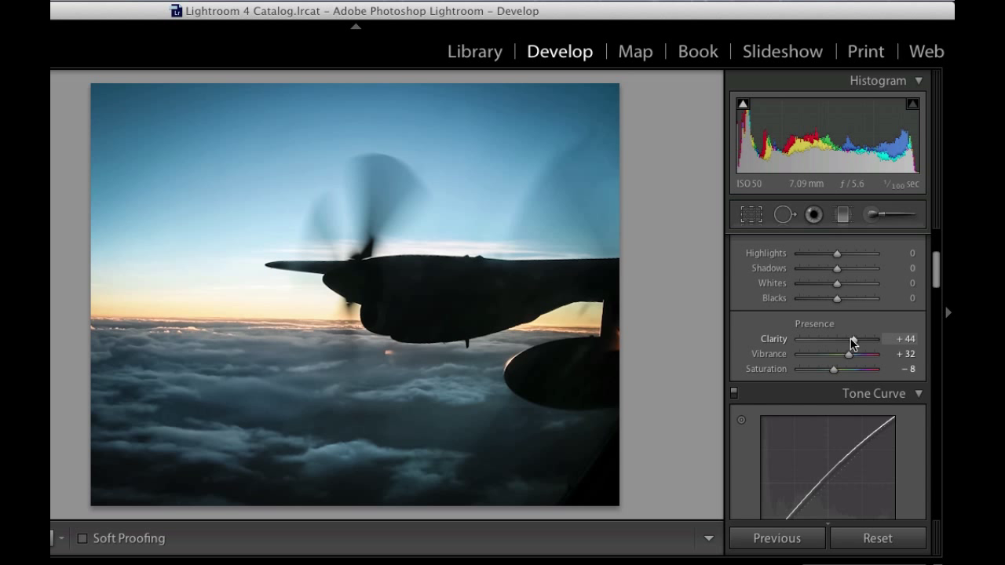
{"action": "left_click_drag", "start_coordinate": [855, 337], "coordinate": [885, 342]}
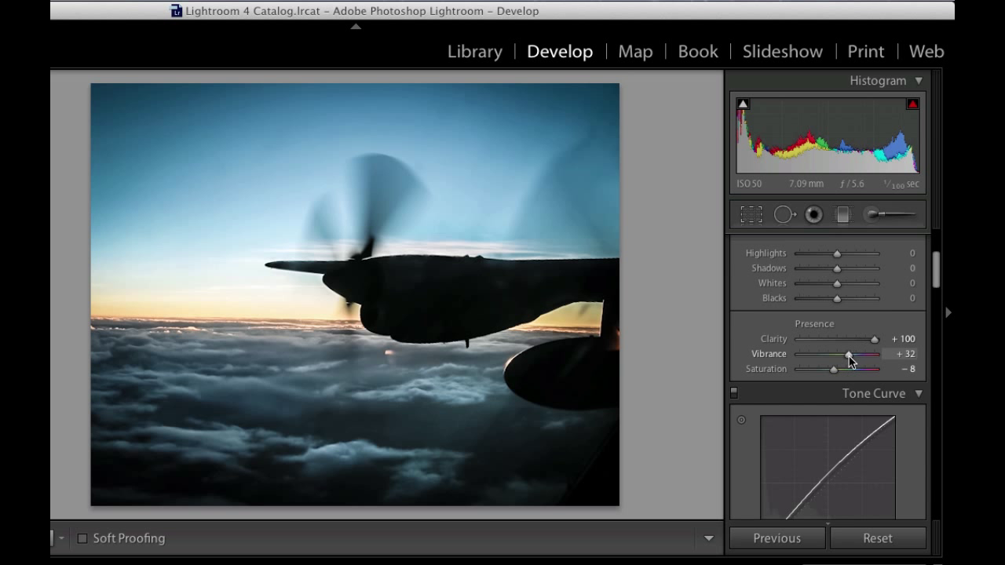
{"action": "left_click_drag", "start_coordinate": [849, 358], "coordinate": [853, 359]}
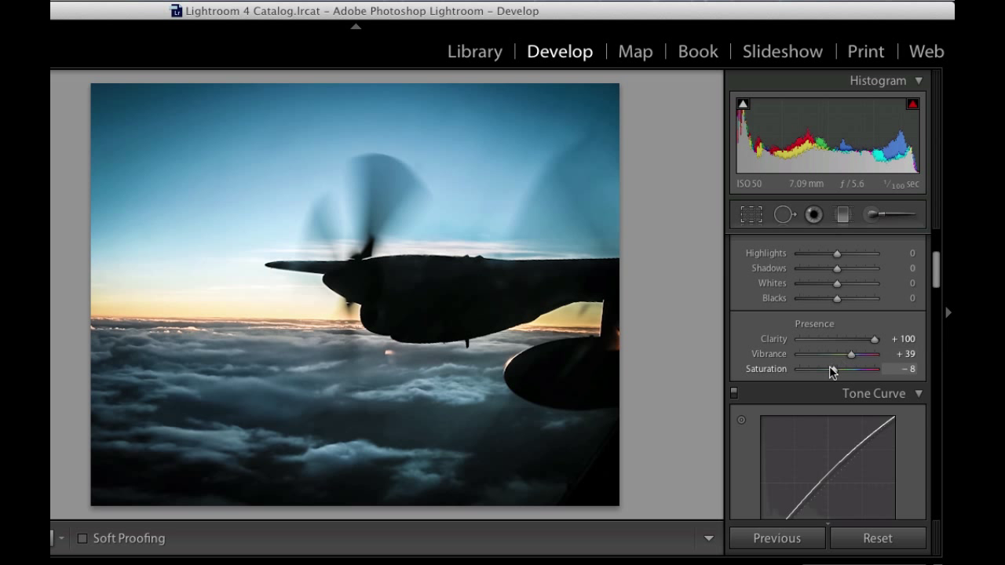
{"action": "mouse_move", "coordinate": [834, 375]}
{"action": "left_mouse_down"}
{"action": "mouse_move", "coordinate": [851, 376]}
{"action": "mouse_move", "coordinate": [831, 375]}
{"action": "left_mouse_up"}
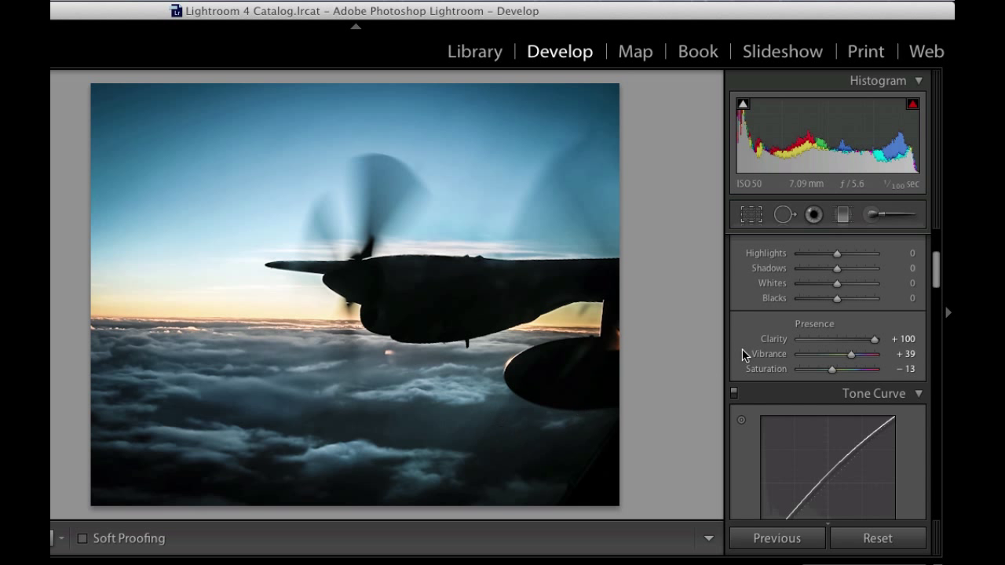
{"action": "scroll", "coordinate": [742, 348], "scroll_direction": "down", "scroll_amount": 3}
Lift the tone curve's Darks to +42 and shift the HSL Blue hue to +2, toward teal
{"action": "scroll", "coordinate": [742, 348], "scroll_direction": "down", "scroll_amount": 2}
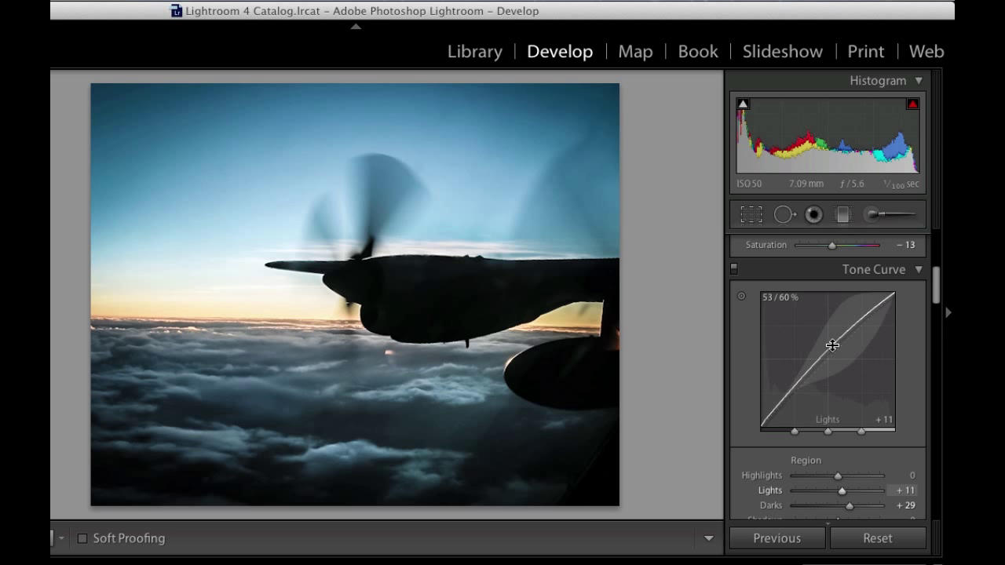
{"action": "left_click_drag", "start_coordinate": [812, 374], "coordinate": [809, 365]}
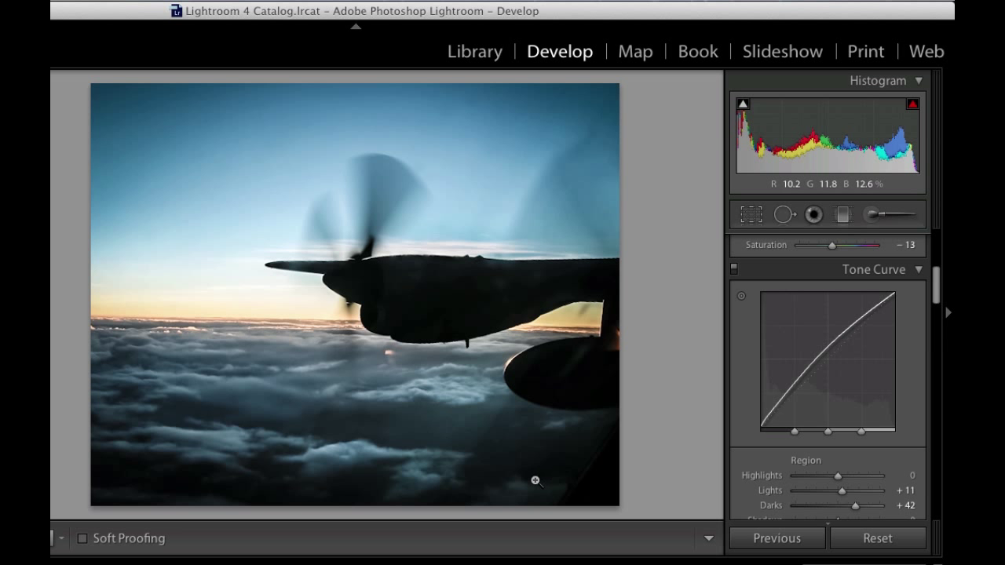
{"action": "scroll", "coordinate": [804, 351], "scroll_direction": "down", "scroll_amount": 1}
{"action": "scroll", "coordinate": [803, 351], "scroll_direction": "down", "scroll_amount": 5}
{"action": "scroll", "coordinate": [804, 351], "scroll_direction": "down", "scroll_amount": 1}
{"action": "scroll", "coordinate": [803, 350], "scroll_direction": "down", "scroll_amount": 5}
{"action": "scroll", "coordinate": [804, 351], "scroll_direction": "down", "scroll_amount": 3}
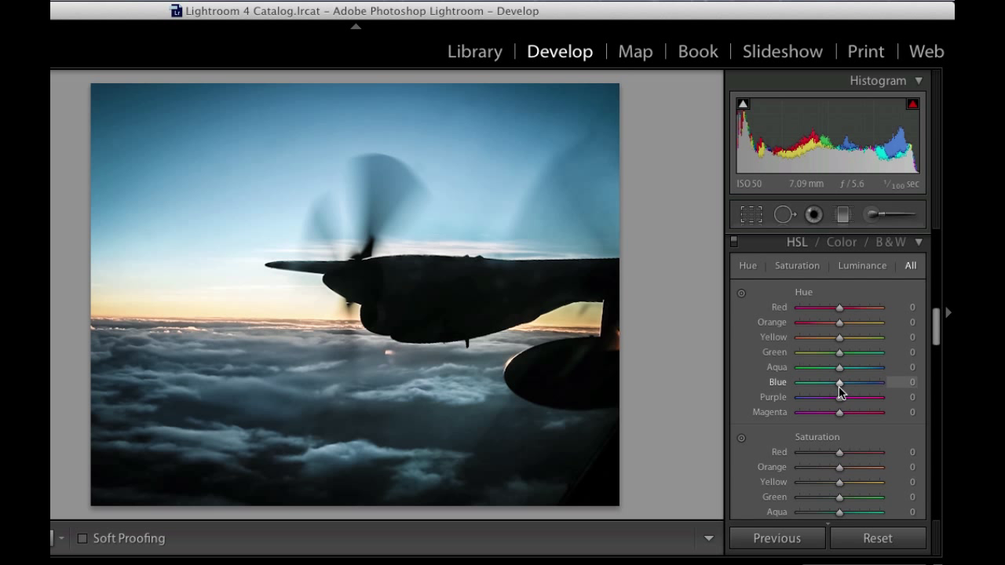
{"action": "mouse_move", "coordinate": [838, 386]}
{"action": "left_mouse_down"}
{"action": "mouse_move", "coordinate": [824, 392]}
{"action": "mouse_move", "coordinate": [865, 389]}
{"action": "mouse_move", "coordinate": [840, 386]}
{"action": "left_mouse_up"}
{"action": "scroll", "coordinate": [789, 356], "scroll_direction": "down", "scroll_amount": 2}
{"action": "scroll", "coordinate": [789, 356], "scroll_direction": "down", "scroll_amount": 2}
{"action": "scroll", "coordinate": [789, 356], "scroll_direction": "down", "scroll_amount": 3}
{"action": "scroll", "coordinate": [789, 354], "scroll_direction": "down", "scroll_amount": 2}
{"action": "scroll", "coordinate": [789, 355], "scroll_direction": "down", "scroll_amount": 2}
{"action": "scroll", "coordinate": [789, 353], "scroll_direction": "down", "scroll_amount": 3}
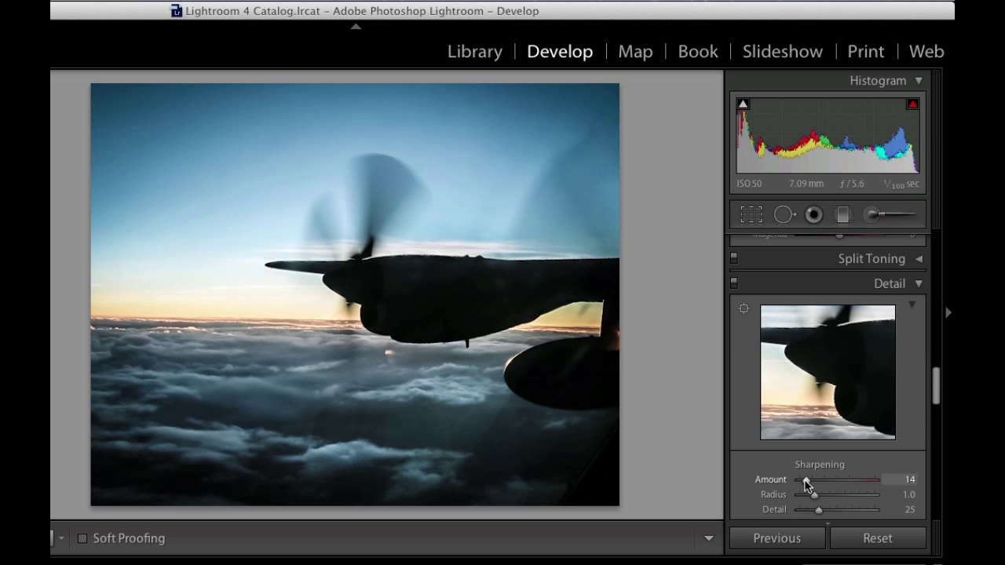
Raise sharpening Amount to 36 and turn Luminance noise reduction off
{"action": "left_click_drag", "start_coordinate": [806, 481], "coordinate": [816, 481]}
{"action": "scroll", "coordinate": [777, 420], "scroll_direction": "down", "scroll_amount": 3}
{"action": "scroll", "coordinate": [779, 426], "scroll_direction": "down", "scroll_amount": 3}
{"action": "scroll", "coordinate": [783, 421], "scroll_direction": "down", "scroll_amount": 3}
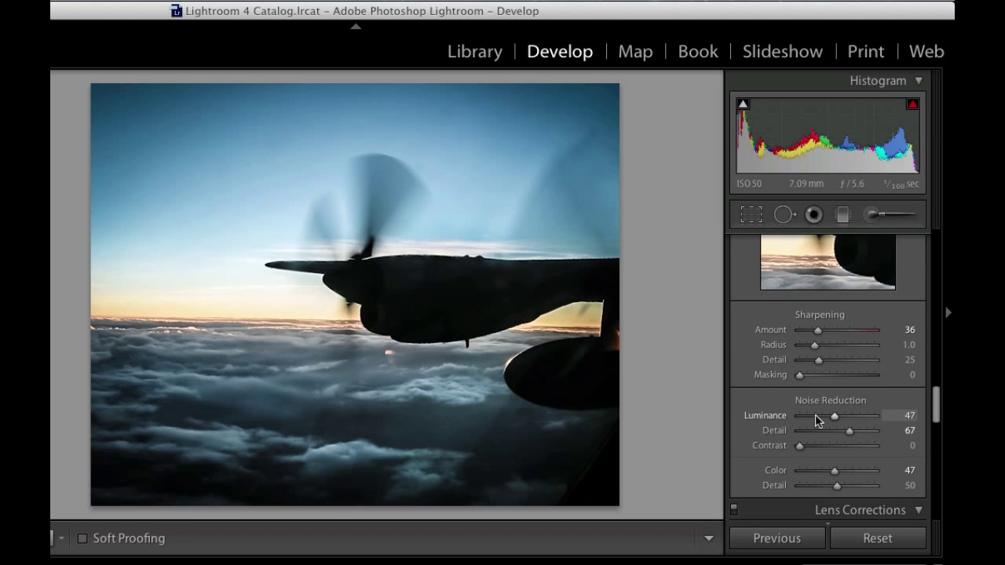
{"action": "left_click_drag", "start_coordinate": [815, 420], "coordinate": [783, 416]}
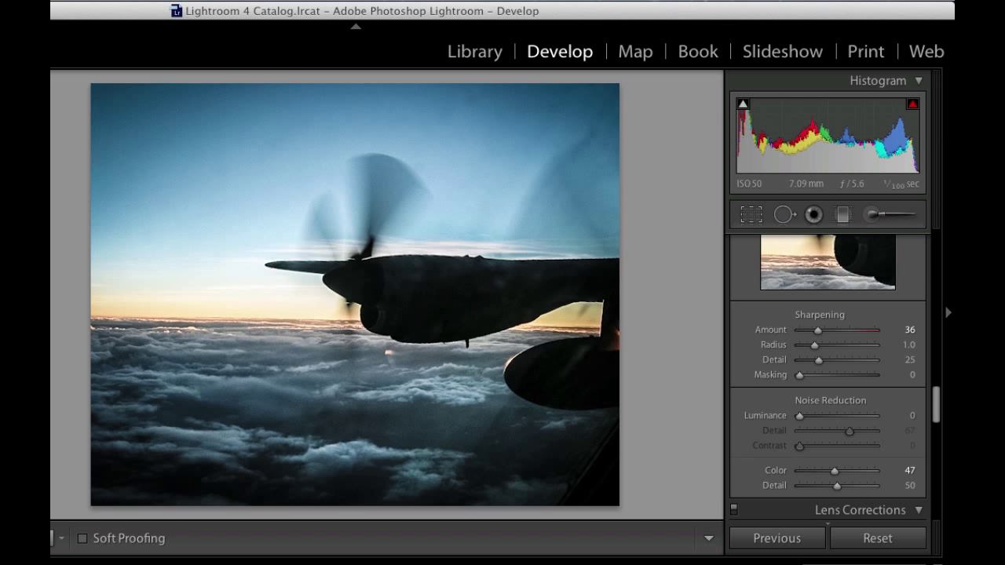
Zoom to 1:1 on the clouds and set Luminance noise reduction 35 with Detail 68
{"action": "left_click", "coordinate": [469, 423]}
{"action": "left_click_drag", "start_coordinate": [468, 422], "coordinate": [429, 386]}
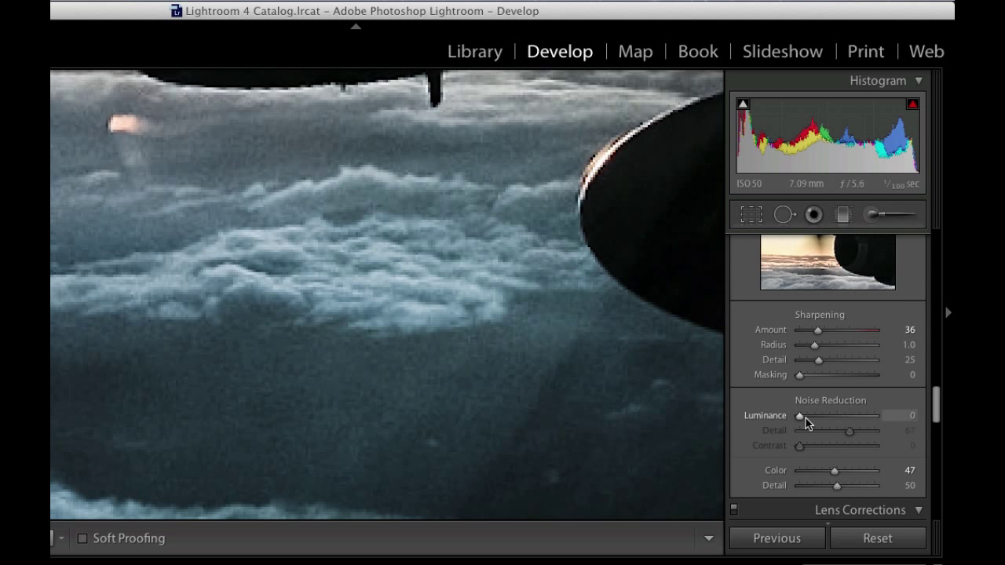
{"action": "left_click_drag", "start_coordinate": [799, 416], "coordinate": [826, 421]}
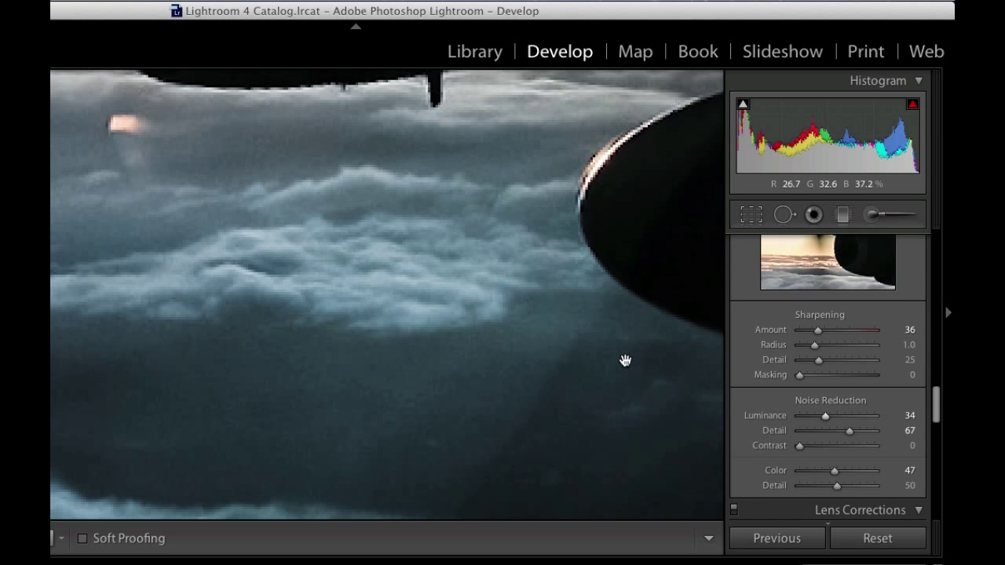
{"action": "left_click_drag", "start_coordinate": [826, 417], "coordinate": [775, 418]}
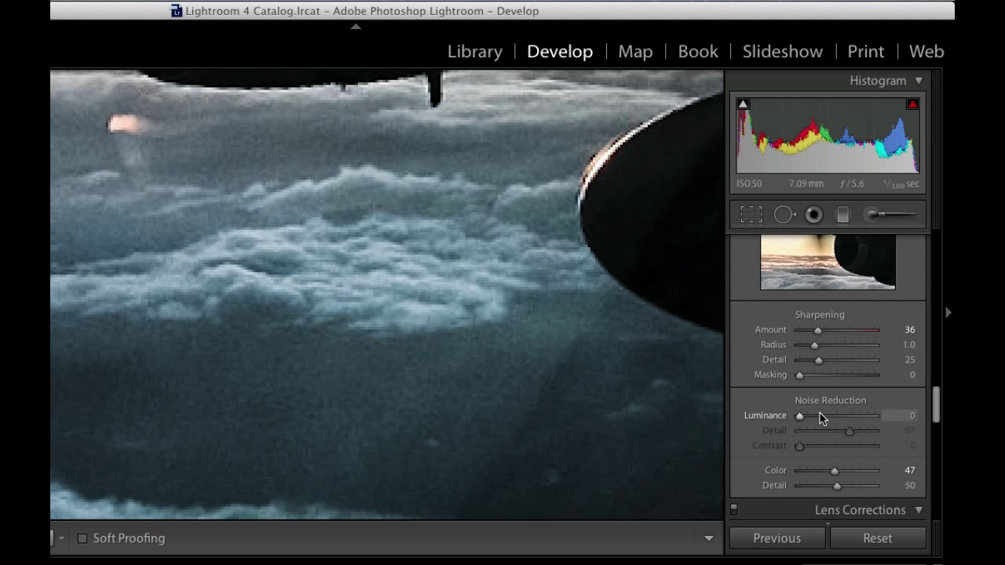
{"action": "left_click_drag", "start_coordinate": [799, 417], "coordinate": [824, 416]}
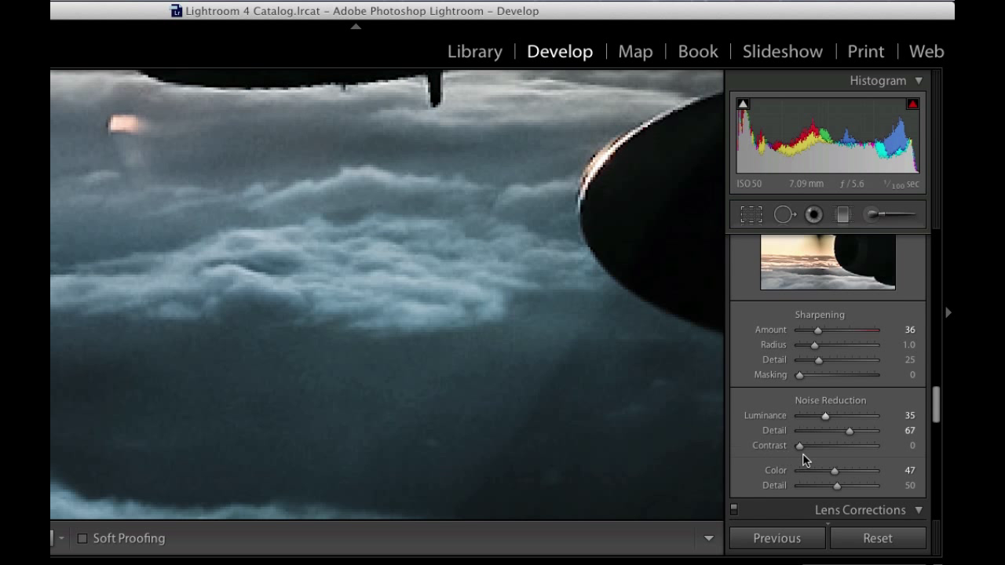
{"action": "left_click_drag", "start_coordinate": [851, 431], "coordinate": [850, 429]}
Try Enable Profile Corrections and the lens maker list, then turn corrections back off
{"action": "scroll", "coordinate": [763, 381], "scroll_direction": "down", "scroll_amount": 3}
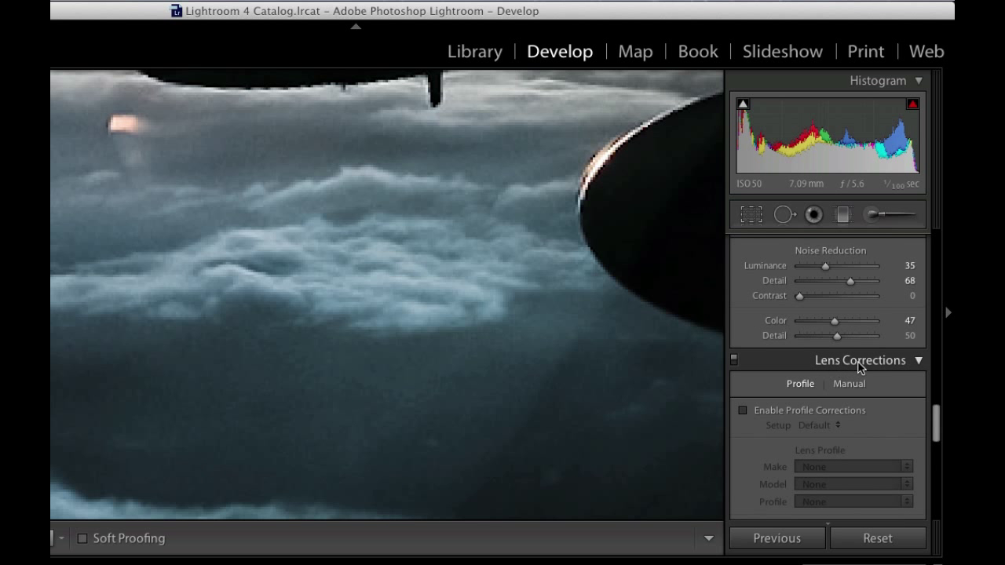
{"action": "scroll", "coordinate": [859, 367], "scroll_direction": "down", "scroll_amount": 2}
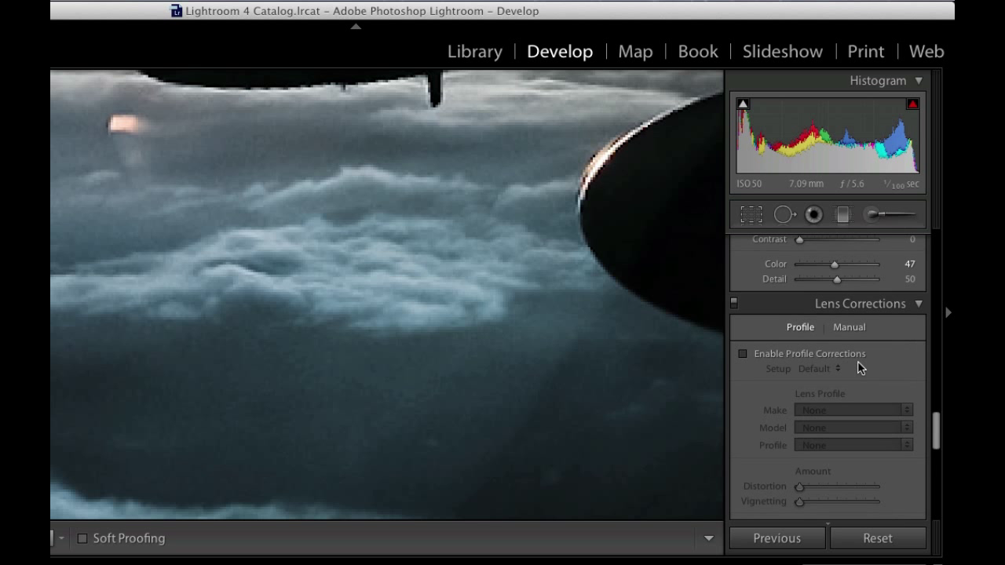
{"action": "left_click", "coordinate": [743, 353]}
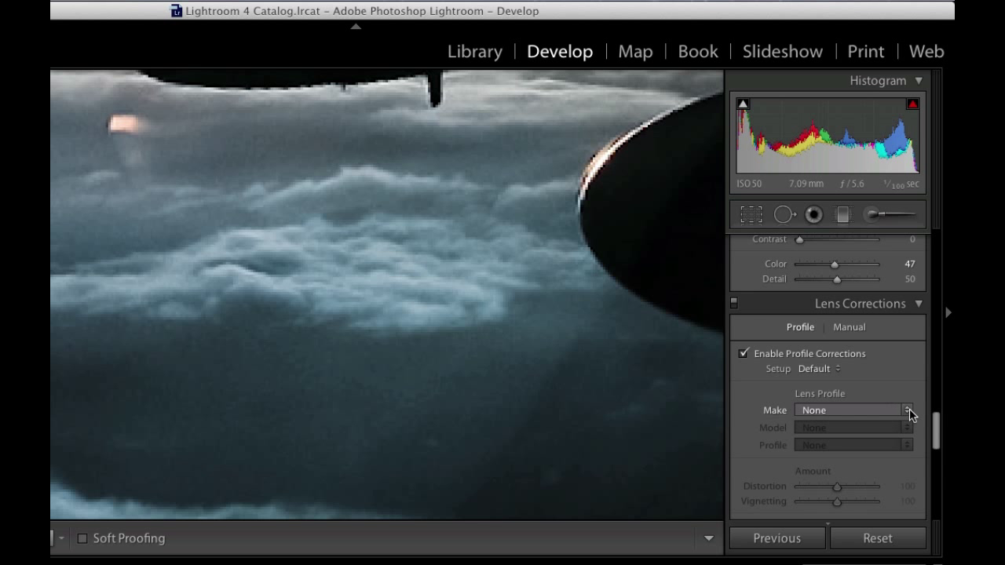
{"action": "left_click", "coordinate": [907, 411]}
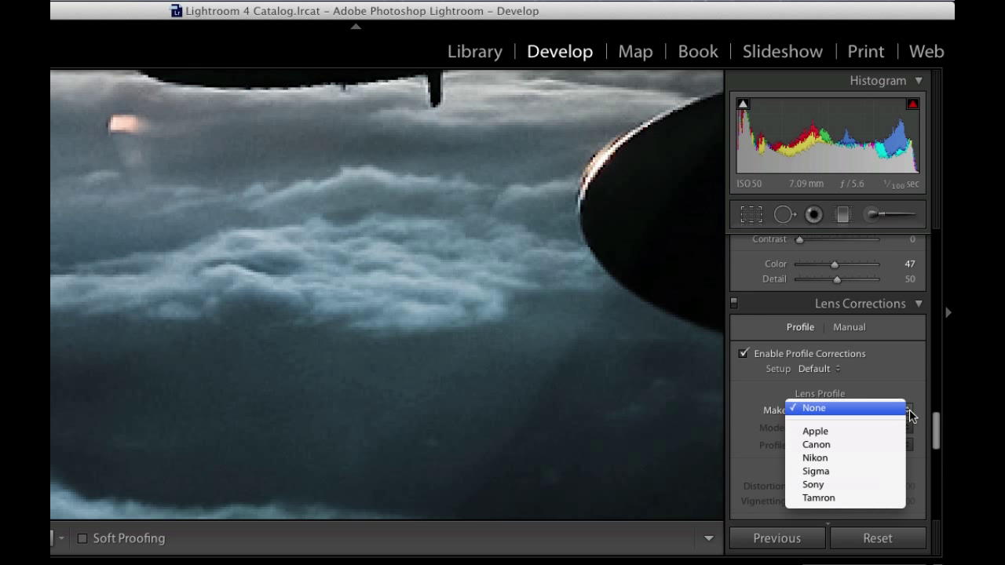
{"action": "left_click", "coordinate": [884, 376]}
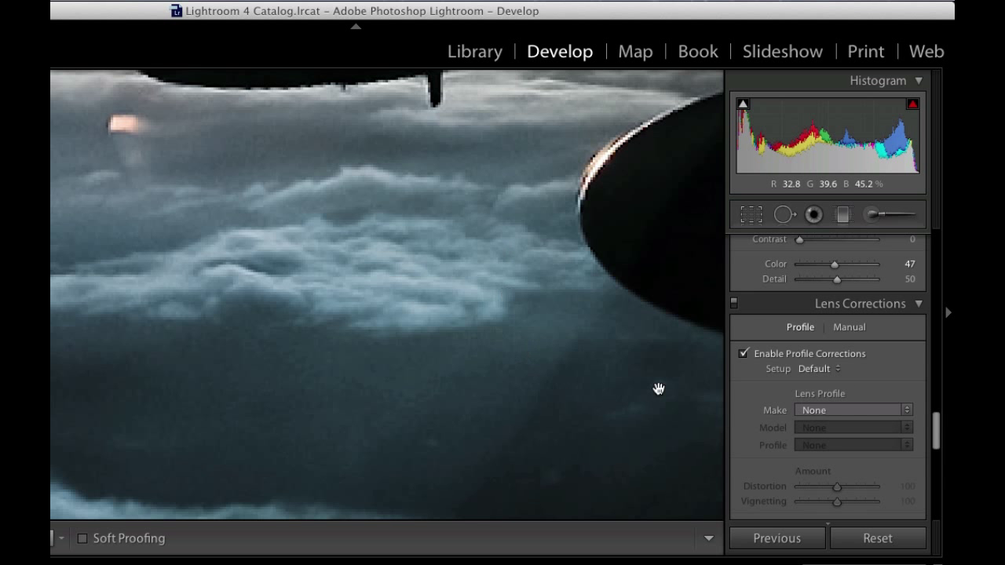
{"action": "left_click", "coordinate": [743, 354]}
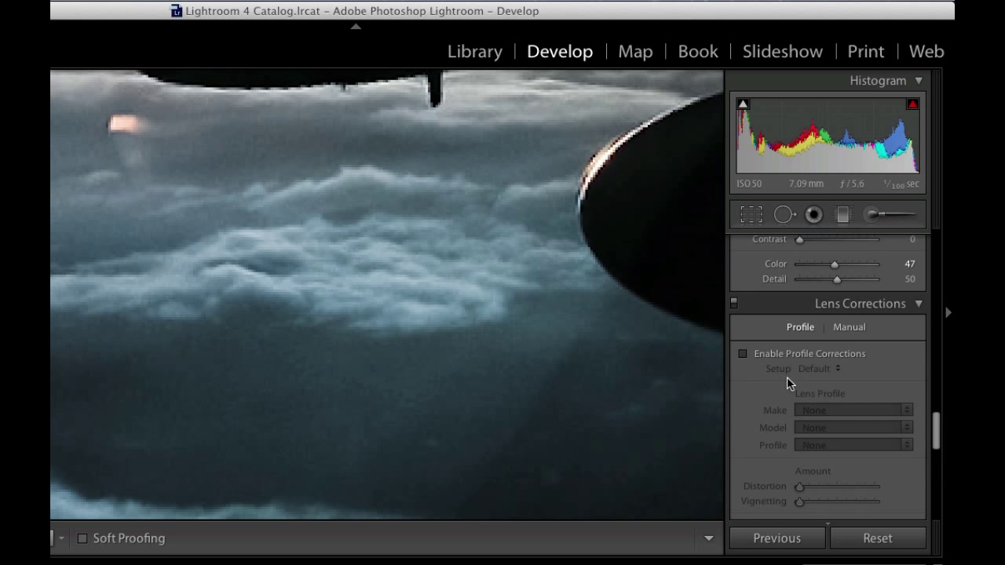
Toggle Remove Chromatic Aberration on and back off
{"action": "scroll", "coordinate": [787, 377], "scroll_direction": "down", "scroll_amount": 3}
{"action": "scroll", "coordinate": [786, 377], "scroll_direction": "down", "scroll_amount": 1}
{"action": "scroll", "coordinate": [786, 377], "scroll_direction": "down", "scroll_amount": 1}
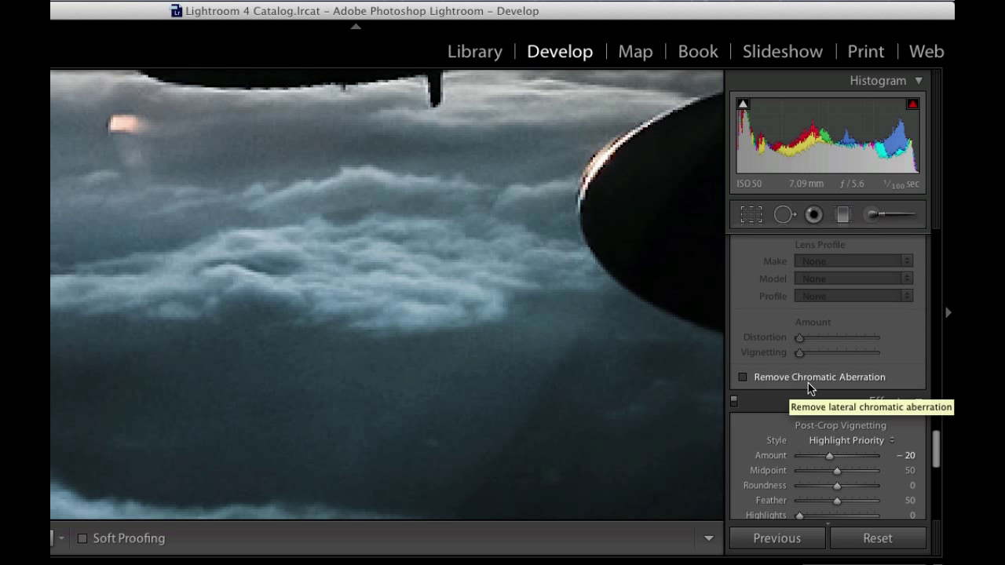
{"action": "left_click", "coordinate": [744, 378]}
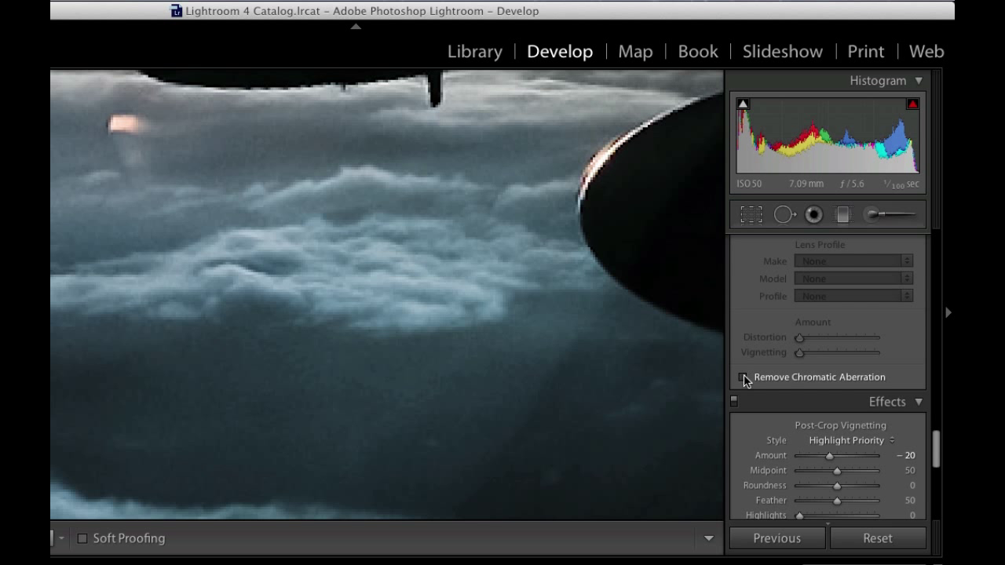
{"action": "left_click", "coordinate": [744, 378]}
Fit the photo in view and lighten the post-crop vignette Amount to −15
{"action": "scroll", "coordinate": [779, 404], "scroll_direction": "down", "scroll_amount": 2}
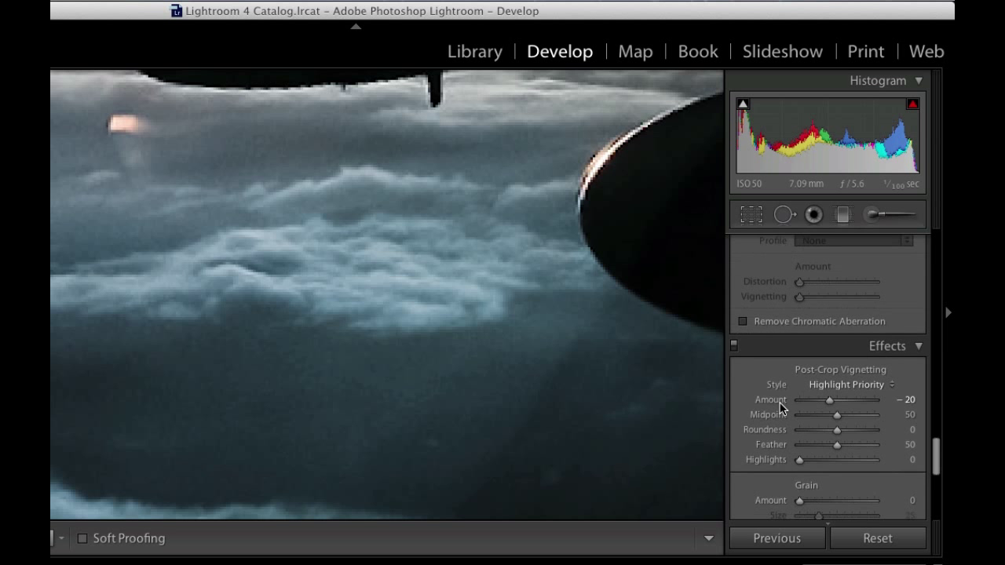
{"action": "scroll", "coordinate": [781, 400], "scroll_direction": "down", "scroll_amount": 1}
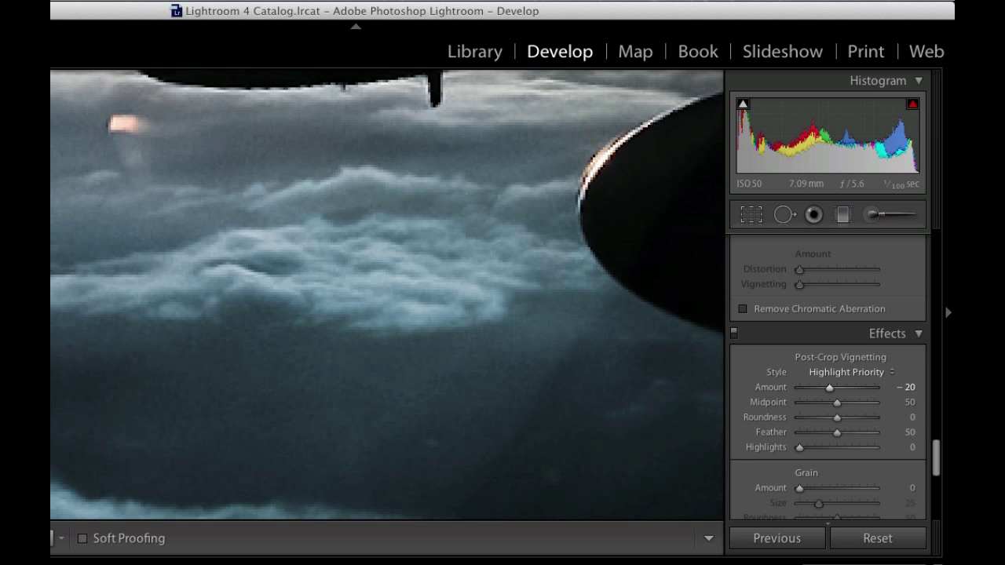
{"action": "key", "text": "z"}
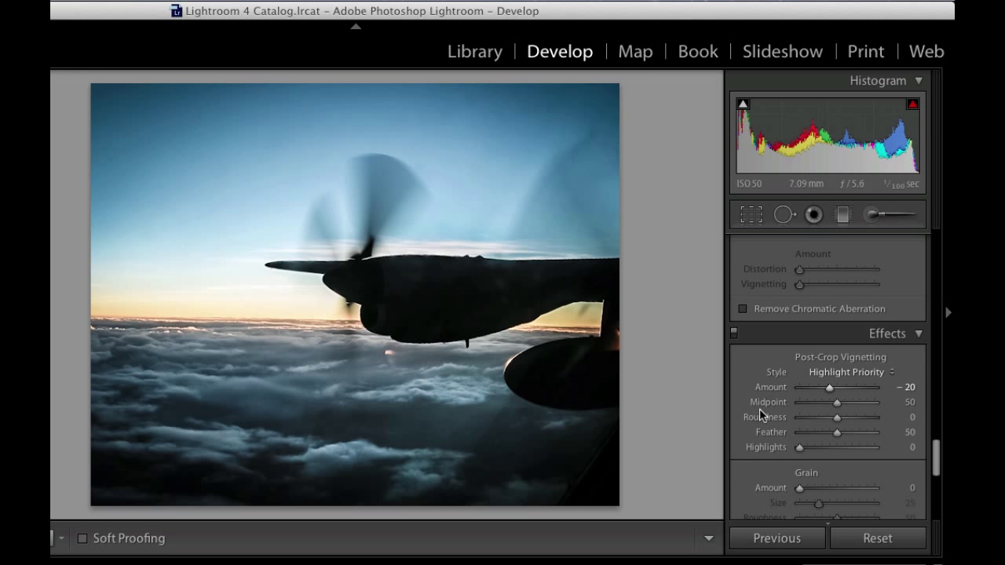
{"action": "left_click_drag", "start_coordinate": [829, 390], "coordinate": [836, 391]}
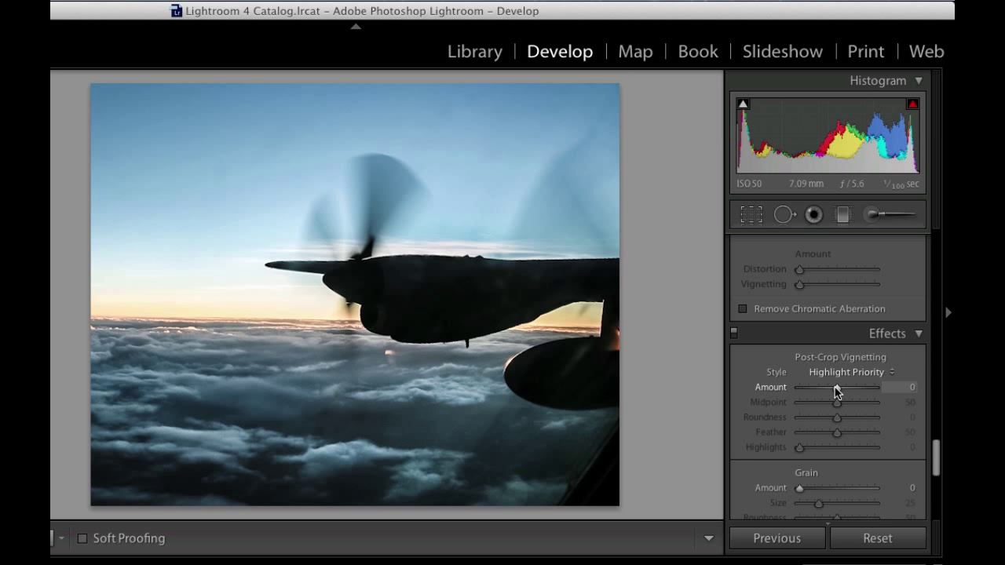
{"action": "left_click_drag", "start_coordinate": [837, 390], "coordinate": [832, 390]}
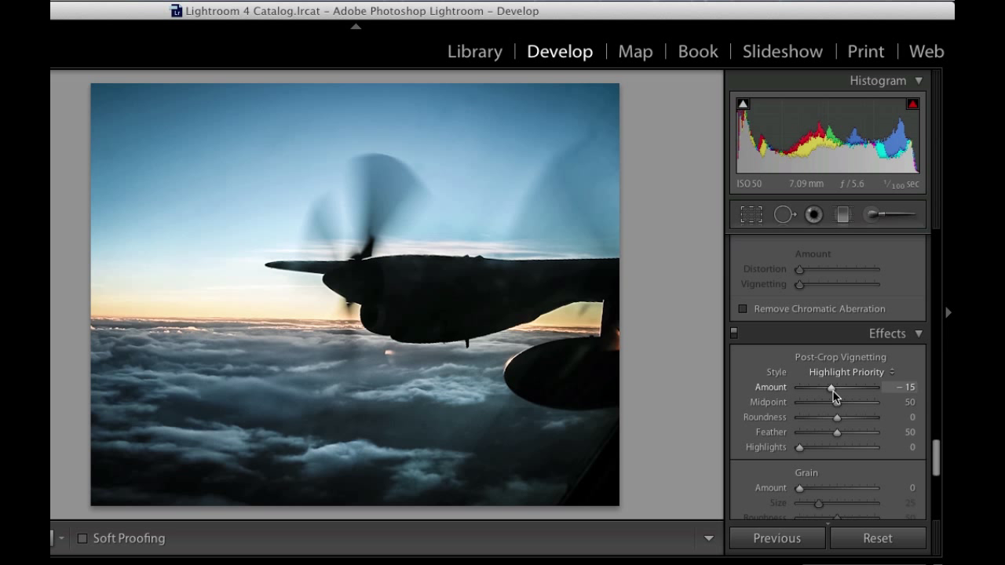
Set the Camera Calibration process to 2010 and move to the Library module
{"action": "scroll", "coordinate": [836, 369], "scroll_direction": "down", "scroll_amount": 5}
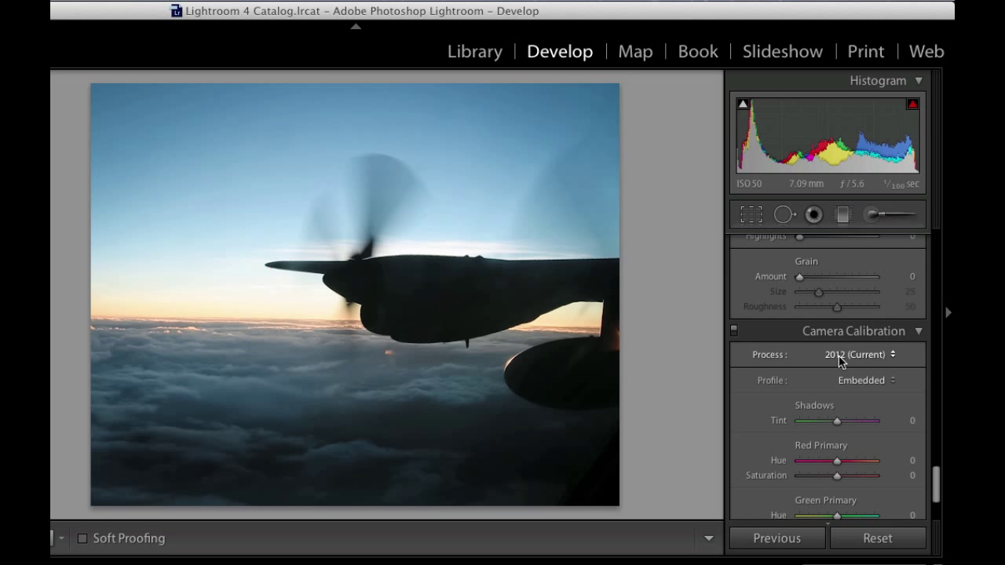
{"action": "left_click", "coordinate": [878, 362]}
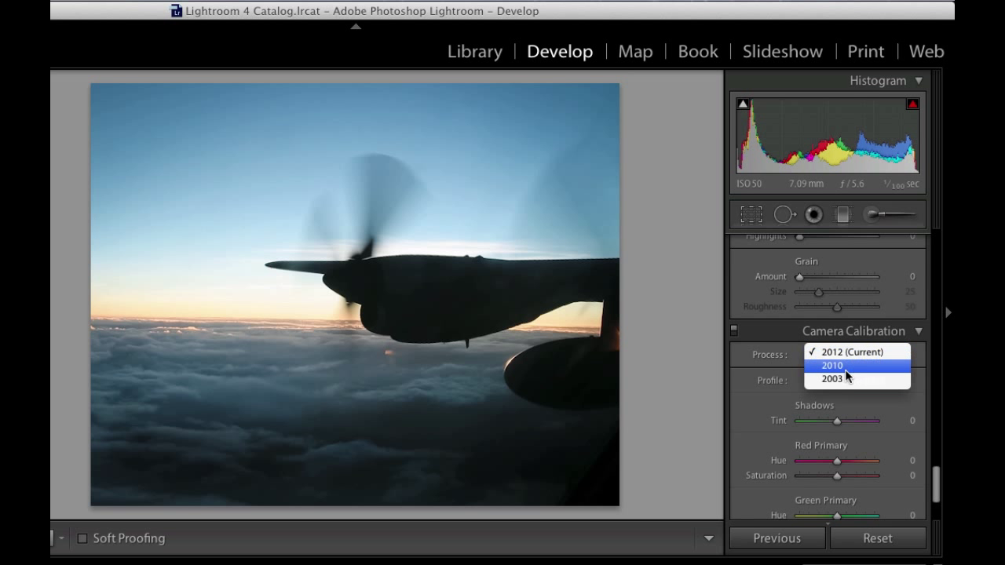
{"action": "left_click", "coordinate": [847, 376]}
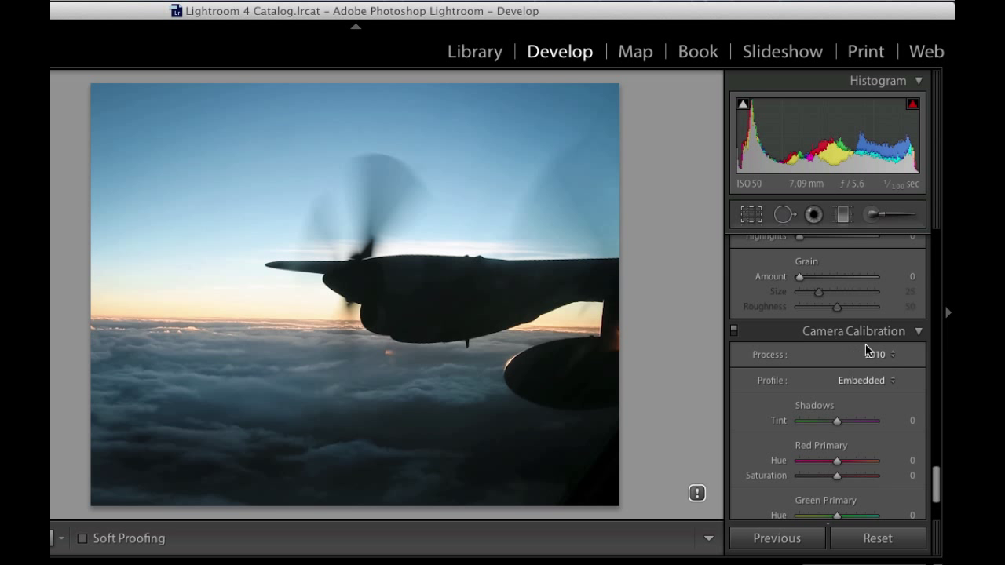
{"action": "left_click", "coordinate": [471, 51]}
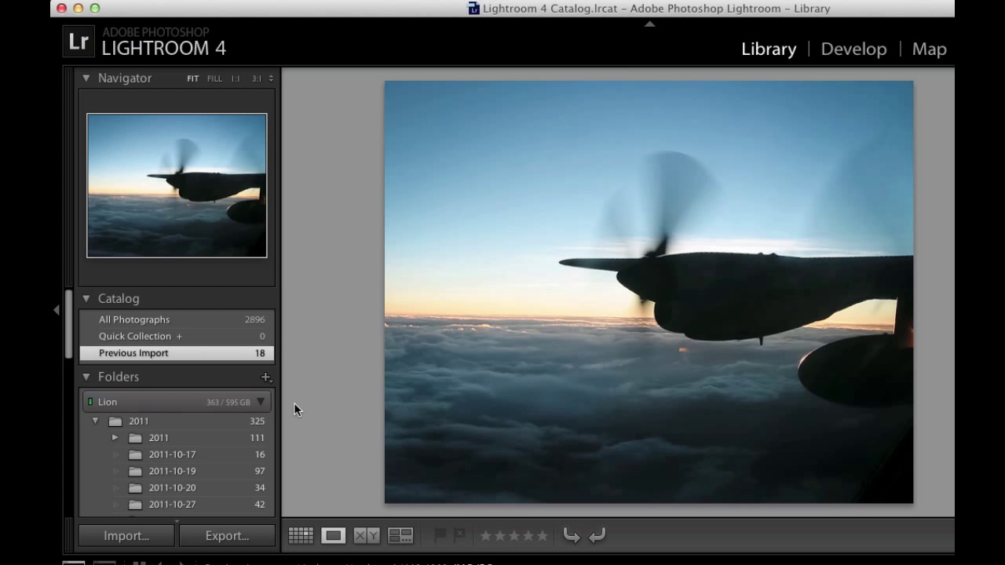
{"action": "left_click", "coordinate": [142, 541]}
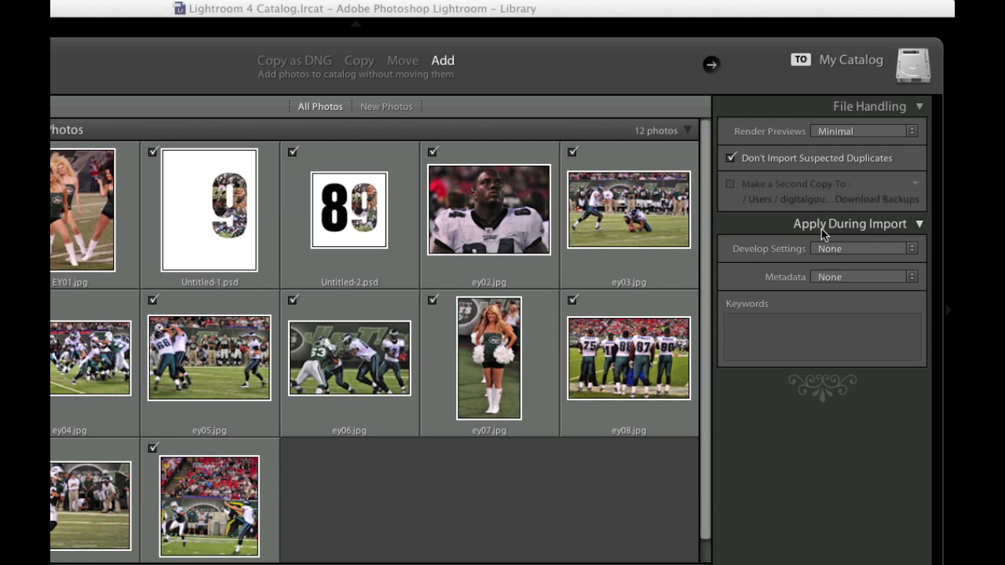
{"action": "left_click", "coordinate": [912, 249]}
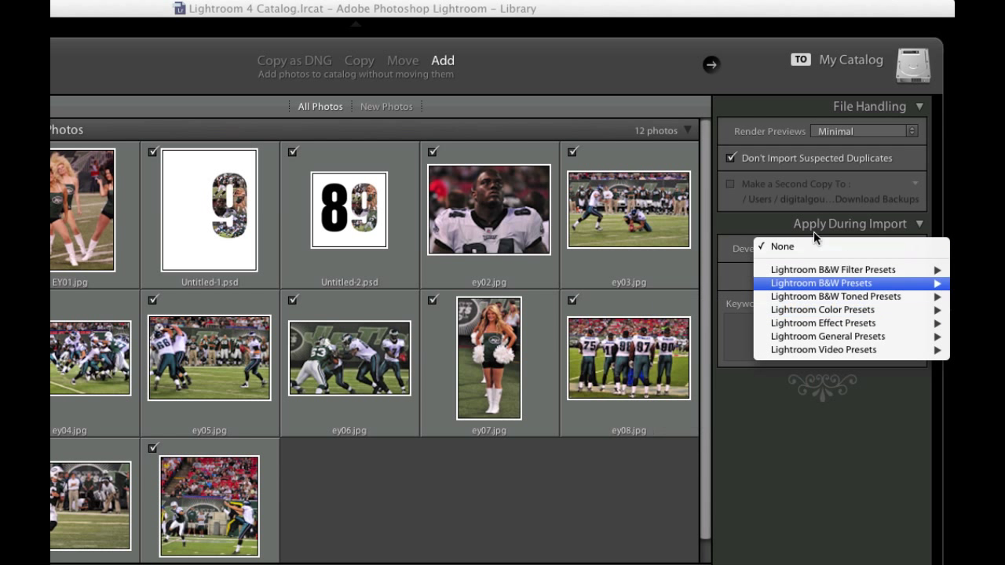
{"action": "left_click", "coordinate": [769, 230]}
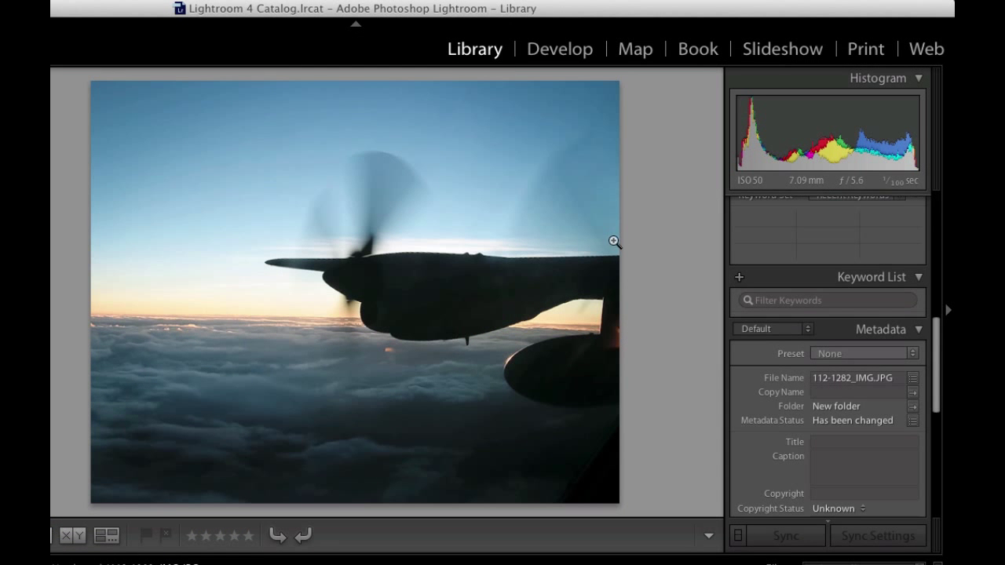
View the photo-location world map, then open the two-page 10×8 landscape book
{"action": "left_click", "coordinate": [642, 49]}
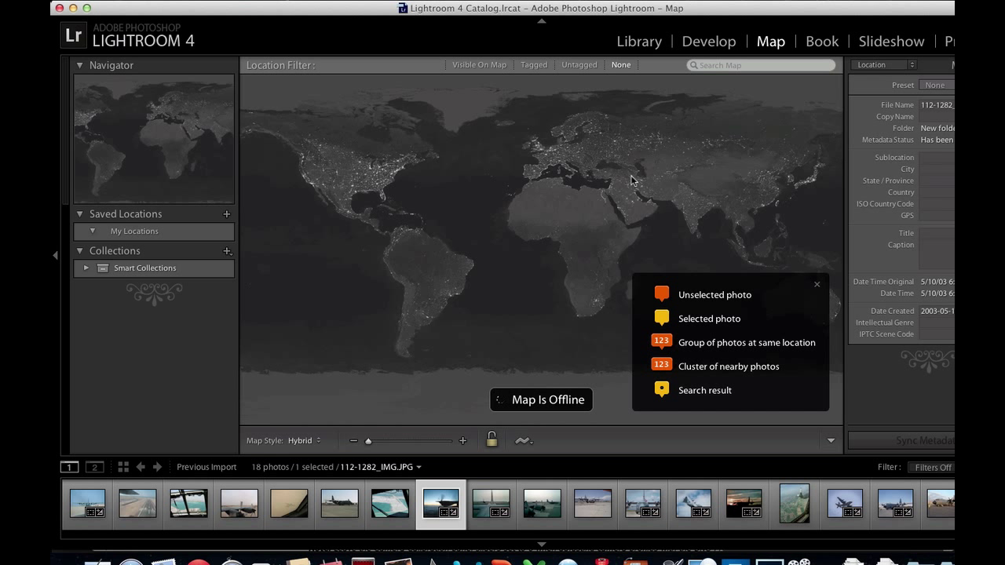
{"action": "left_click", "coordinate": [822, 40]}
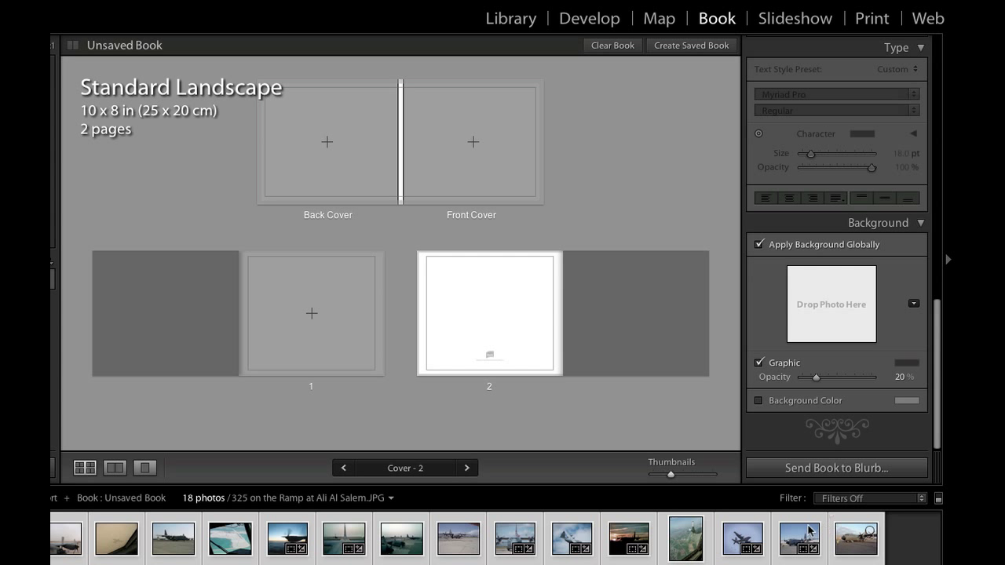
Auto-fill the book with the photos using Auto Layout
{"action": "scroll", "coordinate": [808, 320], "scroll_direction": "up", "scroll_amount": 5}
{"action": "scroll", "coordinate": [809, 320], "scroll_direction": "up", "scroll_amount": 2}
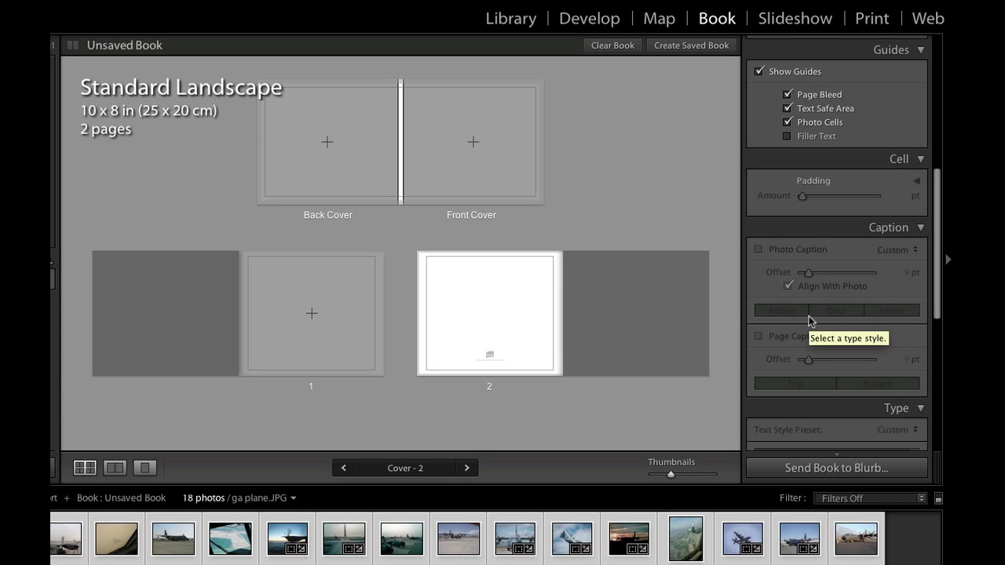
{"action": "scroll", "coordinate": [809, 320], "scroll_direction": "up", "scroll_amount": 5}
{"action": "scroll", "coordinate": [809, 320], "scroll_direction": "up", "scroll_amount": 3}
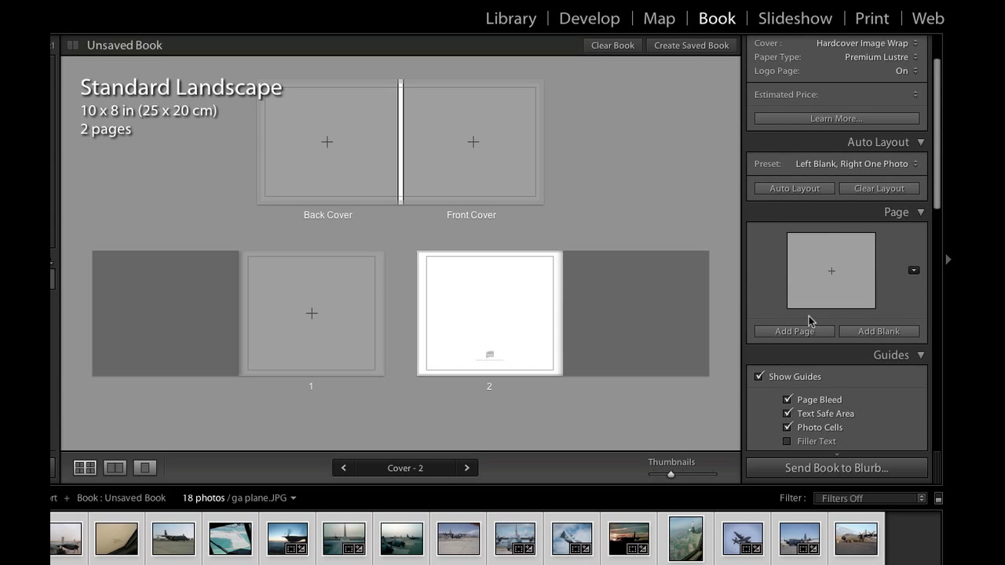
{"action": "left_click", "coordinate": [794, 189]}
Clear the automatic layout, leaving a blank cover and two empty pages
{"action": "scroll", "coordinate": [576, 285], "scroll_direction": "up", "scroll_amount": 5}
{"action": "scroll", "coordinate": [576, 284], "scroll_direction": "up", "scroll_amount": 3}
{"action": "scroll", "coordinate": [576, 285], "scroll_direction": "up", "scroll_amount": 3}
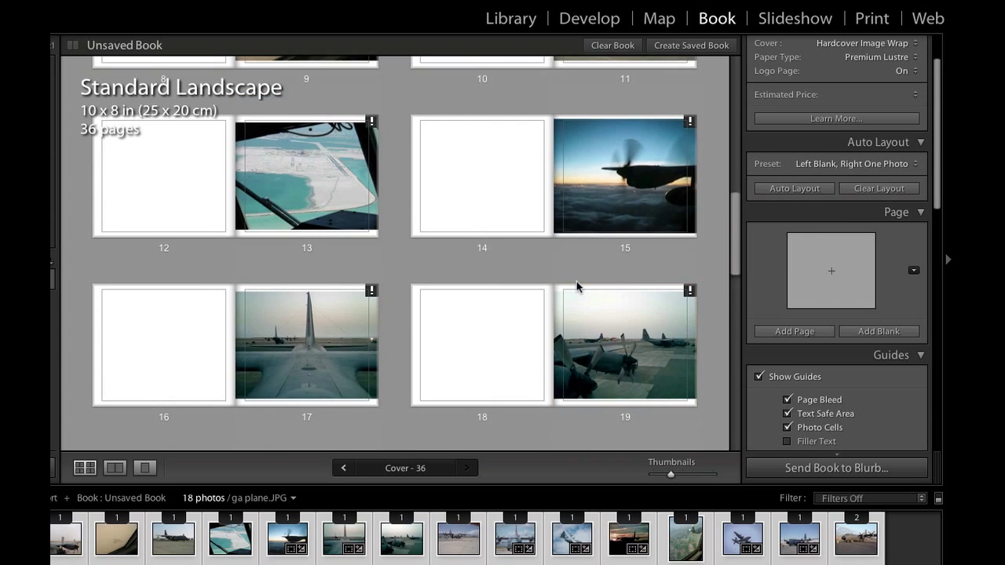
{"action": "scroll", "coordinate": [576, 285], "scroll_direction": "up", "scroll_amount": 3}
{"action": "scroll", "coordinate": [576, 285], "scroll_direction": "up", "scroll_amount": 3}
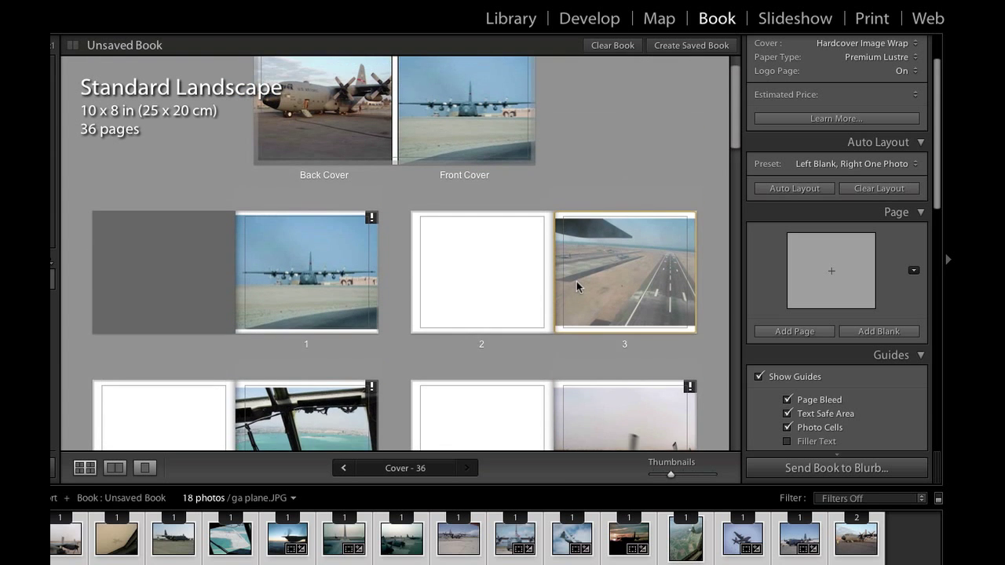
{"action": "scroll", "coordinate": [576, 285], "scroll_direction": "down", "scroll_amount": 4}
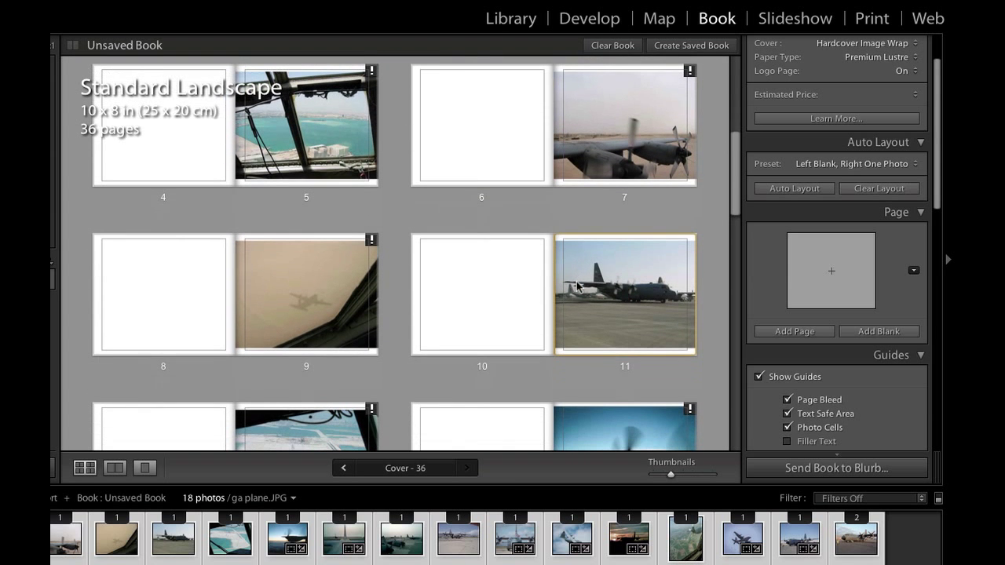
{"action": "left_click", "coordinate": [877, 188]}
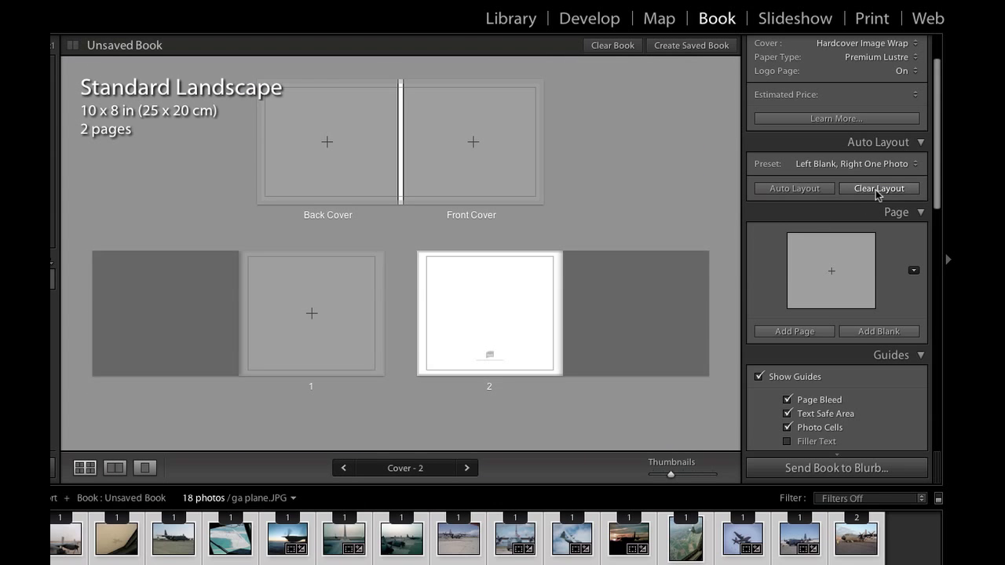
Select page 1 of the book and browse the right-hand panels
{"action": "left_click", "coordinate": [322, 295]}
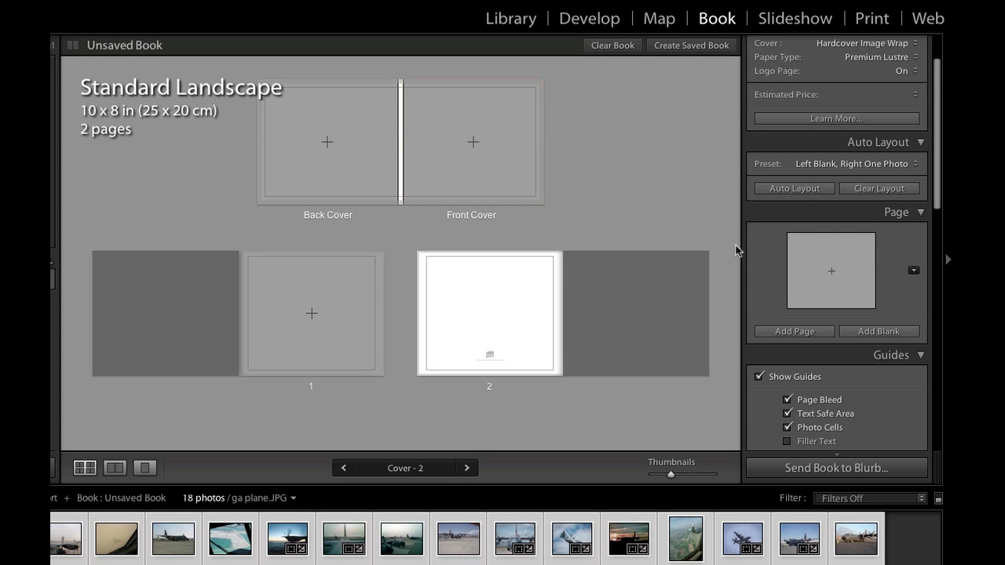
{"action": "scroll", "coordinate": [735, 250], "scroll_direction": "down", "scroll_amount": 1}
{"action": "scroll", "coordinate": [812, 250], "scroll_direction": "down", "scroll_amount": 3}
{"action": "scroll", "coordinate": [813, 250], "scroll_direction": "down", "scroll_amount": 2}
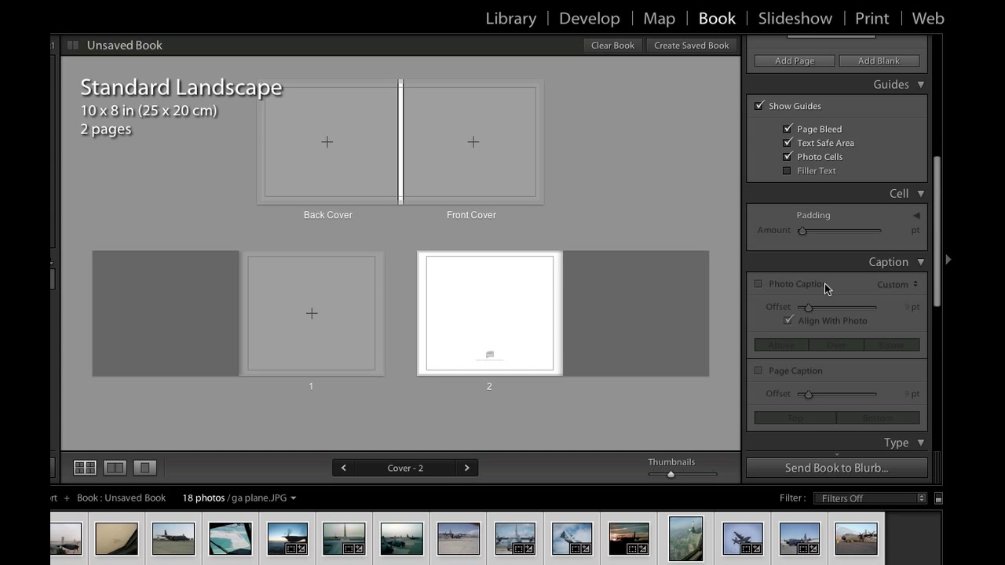
{"action": "scroll", "coordinate": [826, 289], "scroll_direction": "down", "scroll_amount": 1}
{"action": "scroll", "coordinate": [825, 287], "scroll_direction": "down", "scroll_amount": 3}
{"action": "scroll", "coordinate": [825, 287], "scroll_direction": "down", "scroll_amount": 3}
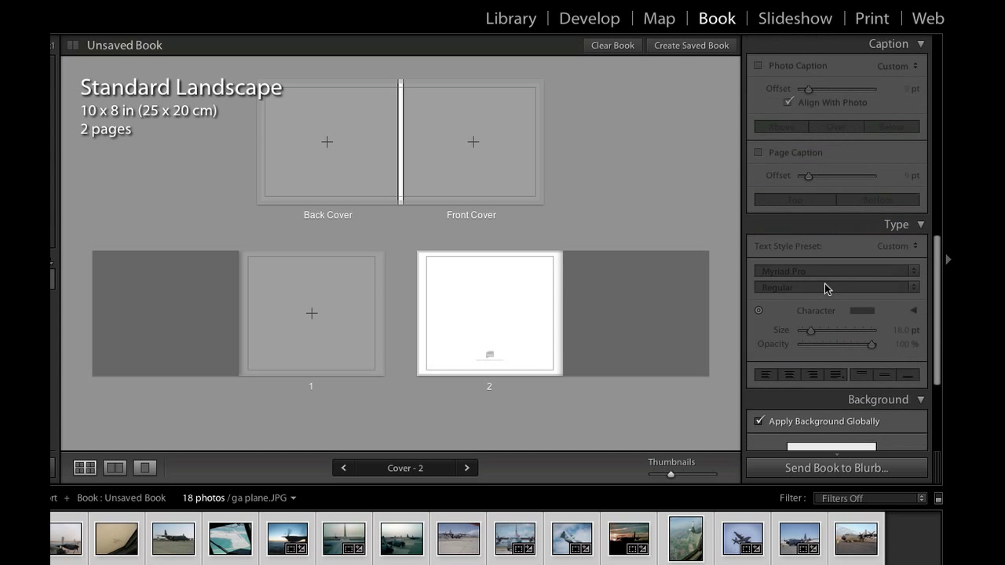
{"action": "scroll", "coordinate": [830, 233], "scroll_direction": "down", "scroll_amount": 4}
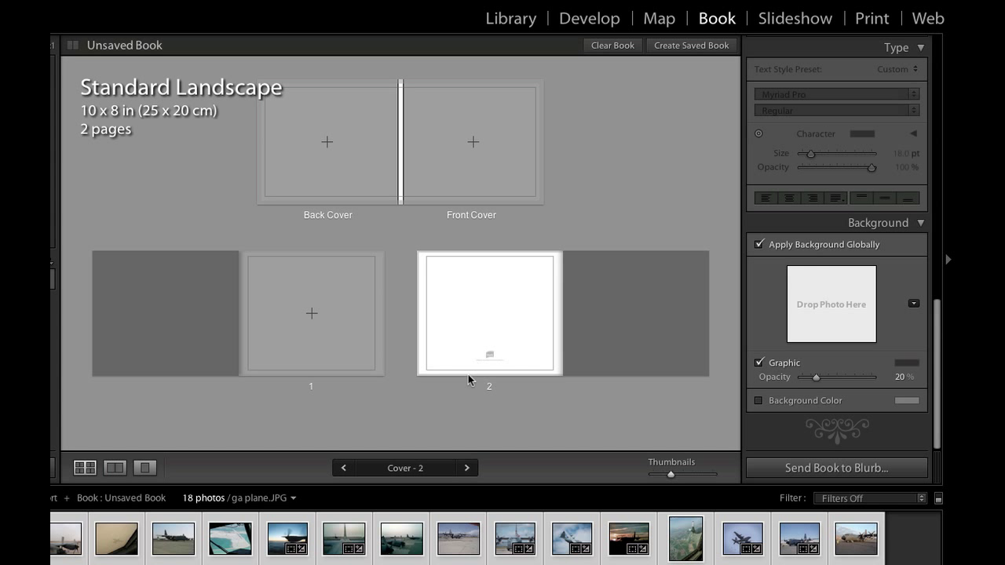
Preview the plane slideshow, then open and cancel the video export dialog
{"action": "left_click", "coordinate": [830, 36]}
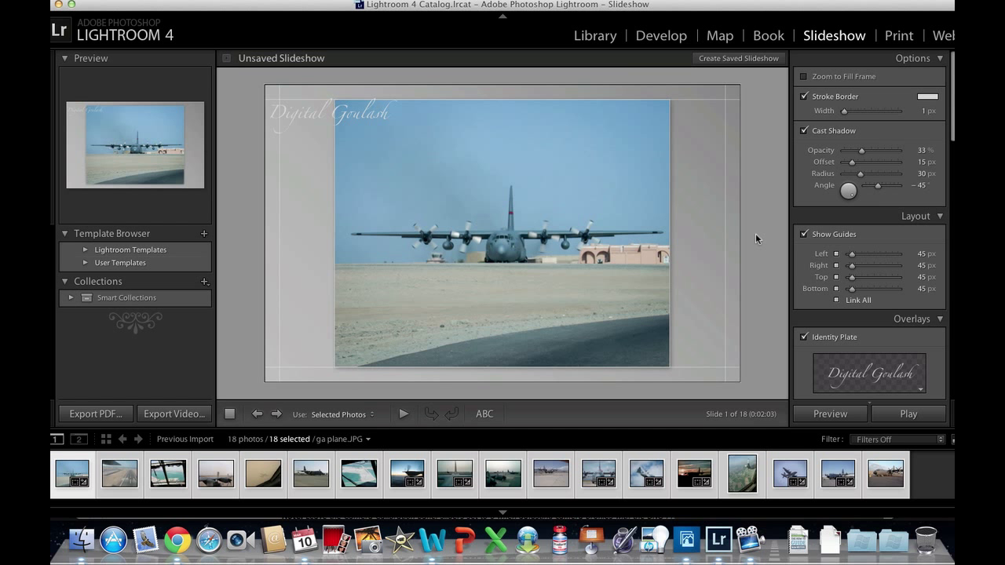
{"action": "left_click", "coordinate": [903, 414]}
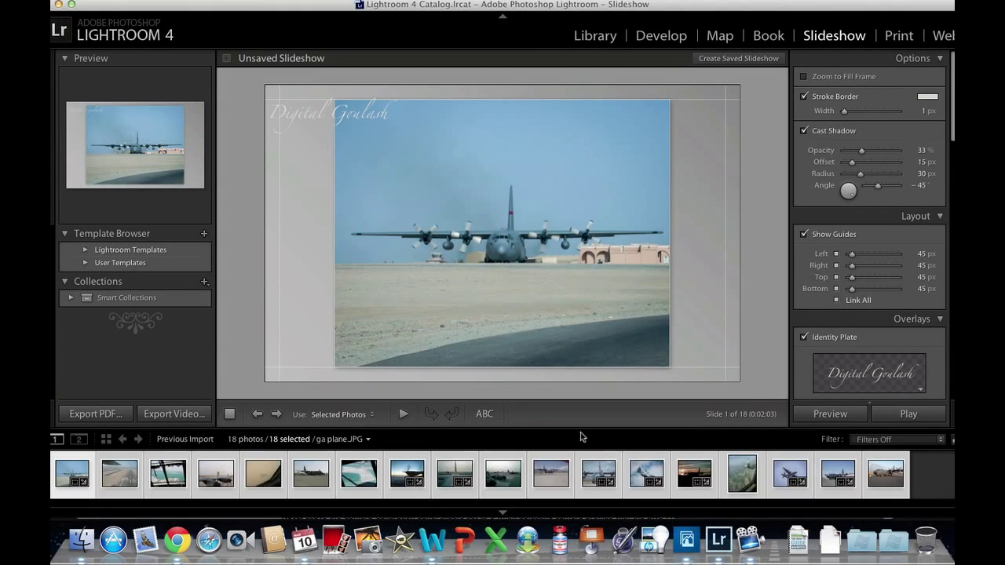
{"action": "left_click", "coordinate": [175, 414]}
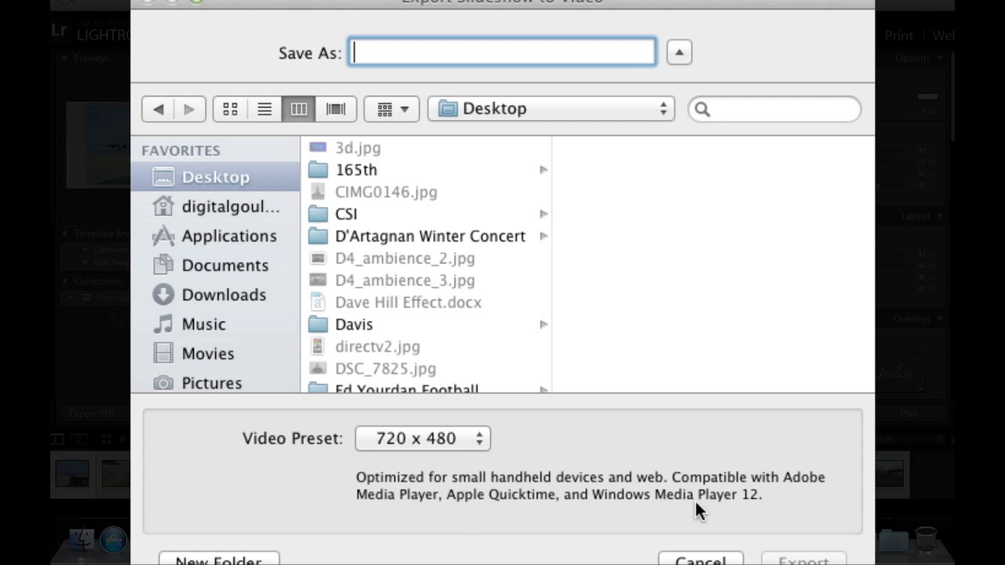
{"action": "left_click", "coordinate": [710, 559]}
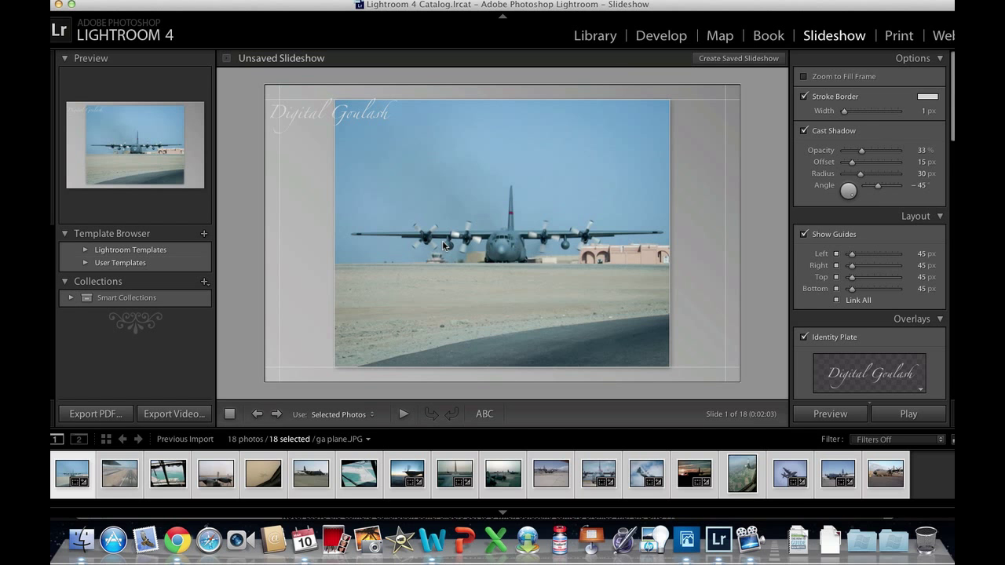
{"action": "left_click", "coordinate": [903, 36]}
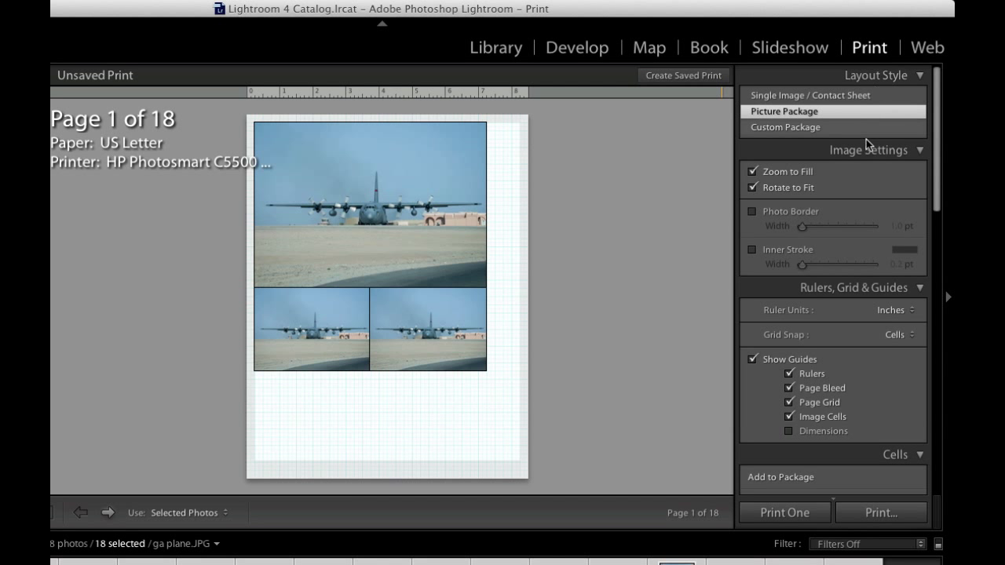
Try the Single Image layout style, then return to Picture Package
{"action": "left_click", "coordinate": [827, 95]}
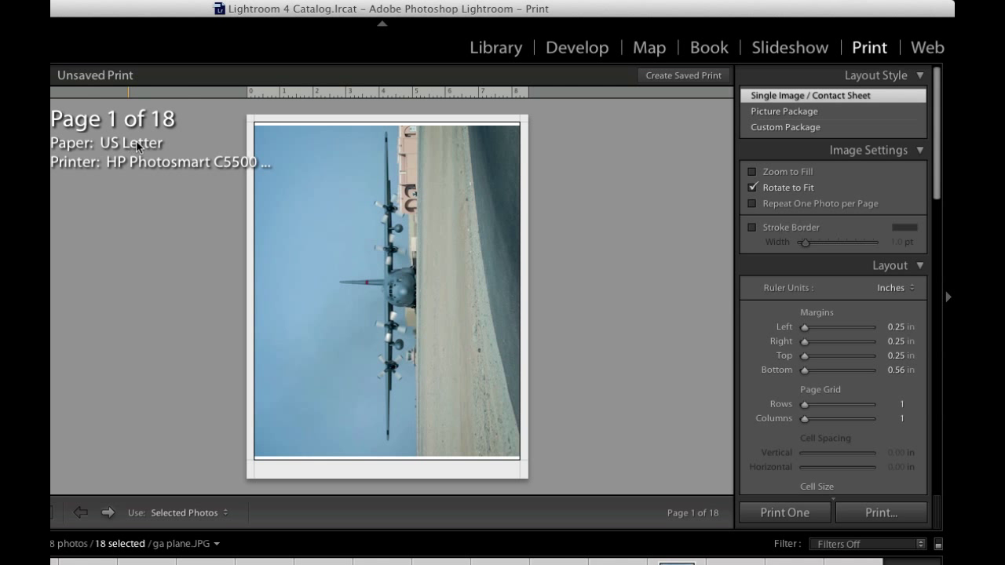
{"action": "left_click", "coordinate": [814, 113]}
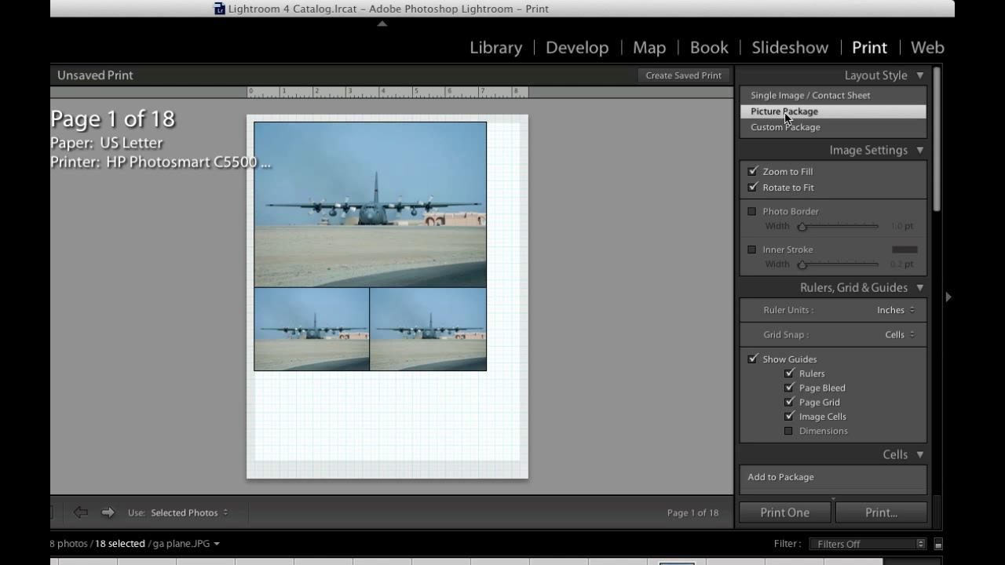
{"action": "scroll", "coordinate": [834, 323], "scroll_direction": "down", "scroll_amount": 5}
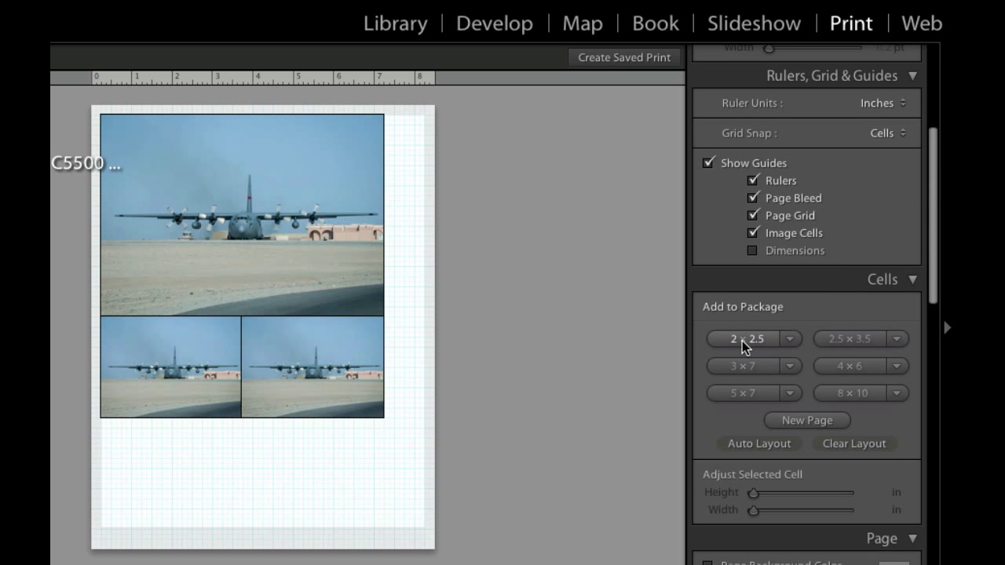
Clear the package, then add one 5×7, two 2.5×3.5 and two 2×2.5 cells
{"action": "left_click", "coordinate": [865, 449]}
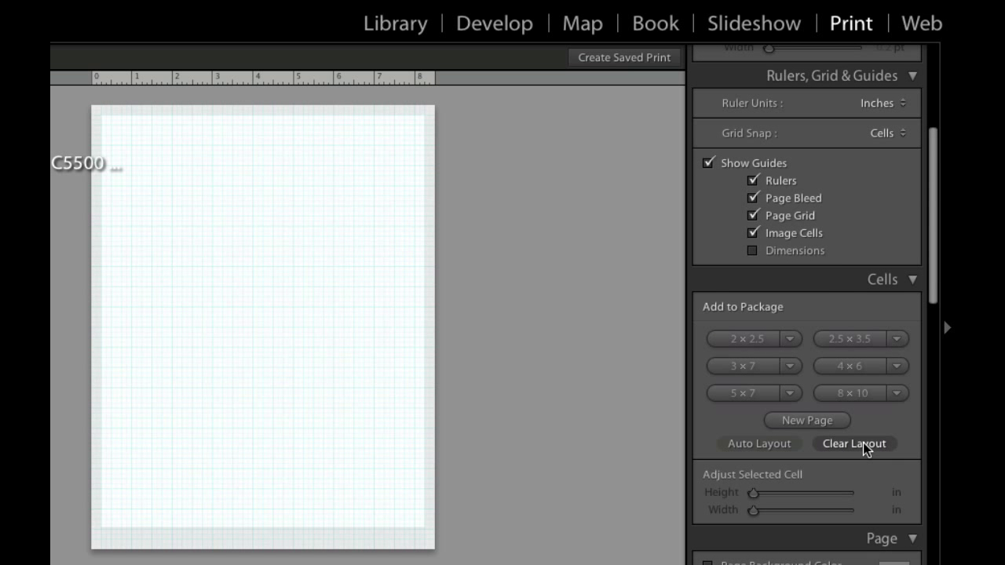
{"action": "left_click", "coordinate": [745, 394]}
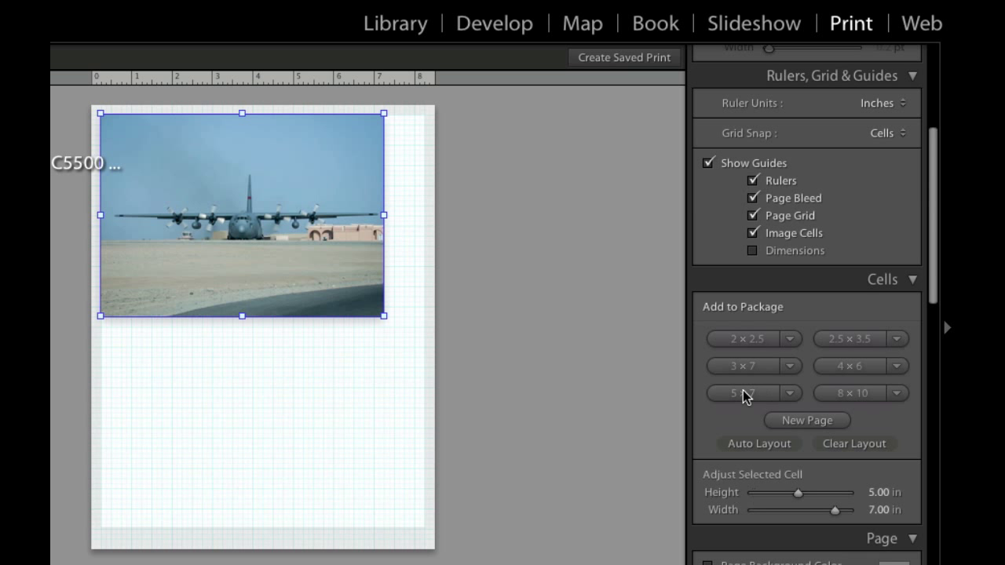
{"action": "left_click", "coordinate": [855, 343]}
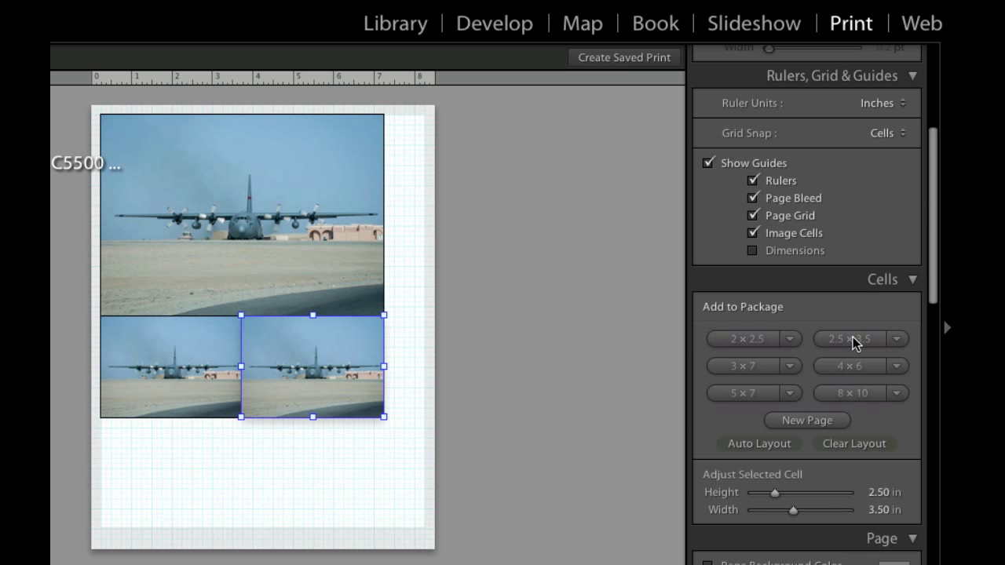
{"action": "left_click", "coordinate": [790, 340]}
{"action": "left_click", "coordinate": [770, 359]}
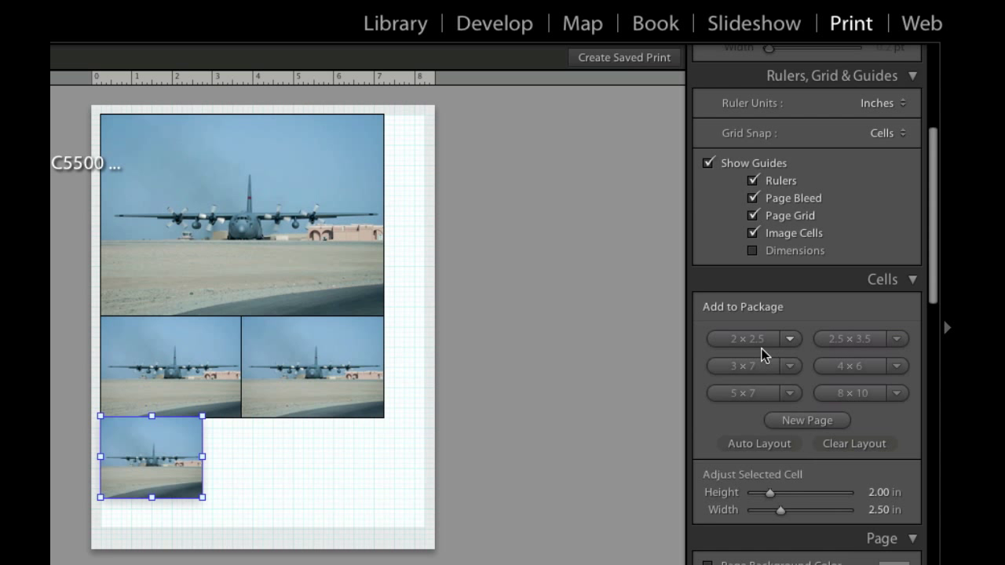
{"action": "left_click", "coordinate": [743, 339]}
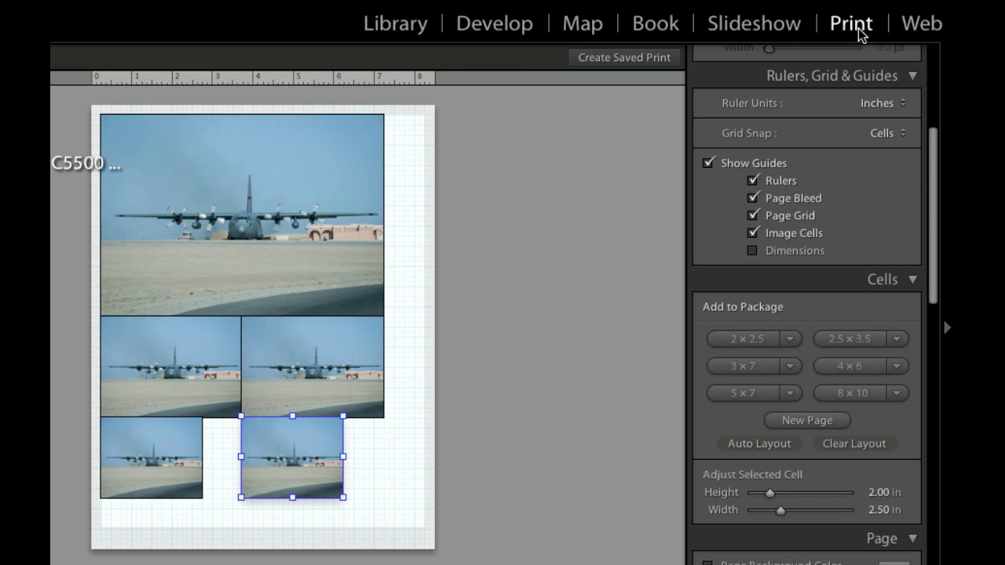
Page through the web gallery preview from the runway photo to the fifth, shadow shot
{"action": "left_click", "coordinate": [910, 22]}
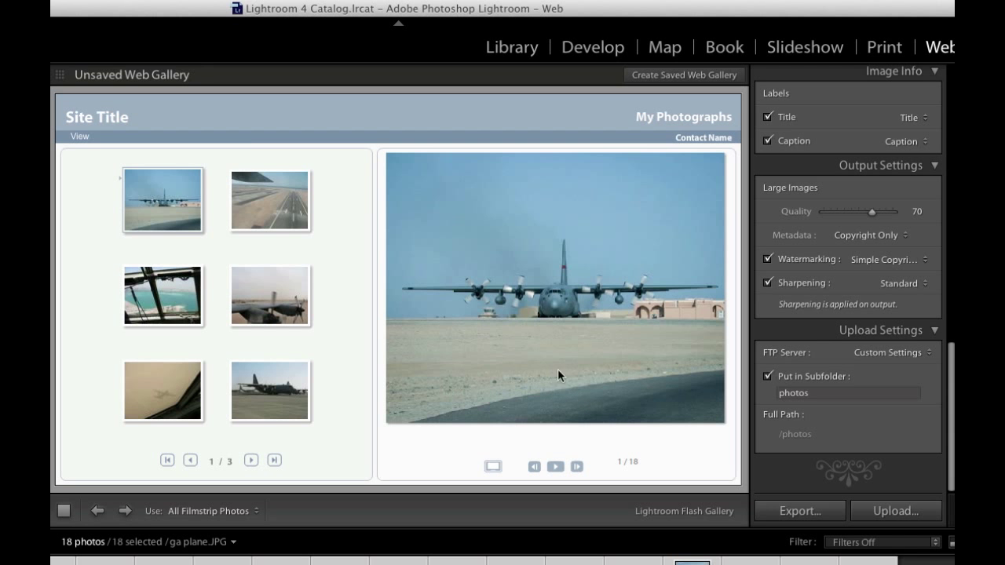
{"action": "left_click", "coordinate": [577, 466]}
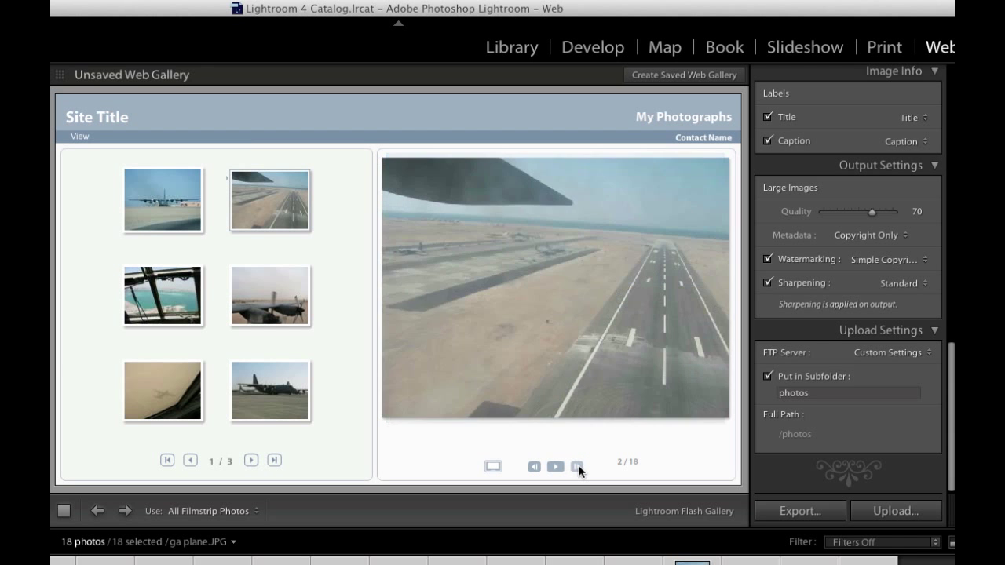
{"action": "left_click", "coordinate": [577, 466]}
{"action": "left_click", "coordinate": [577, 466]}
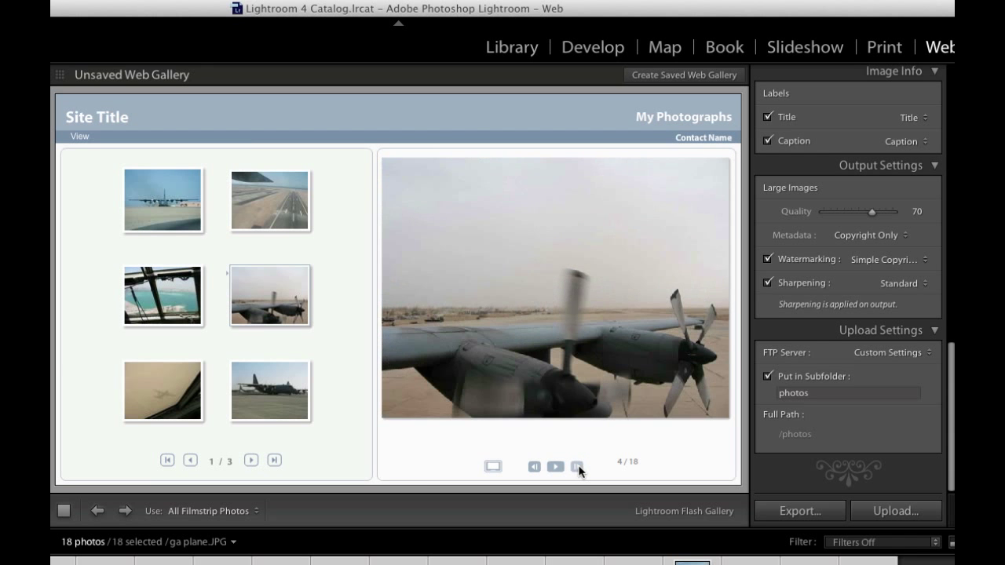
{"action": "left_click", "coordinate": [161, 391]}
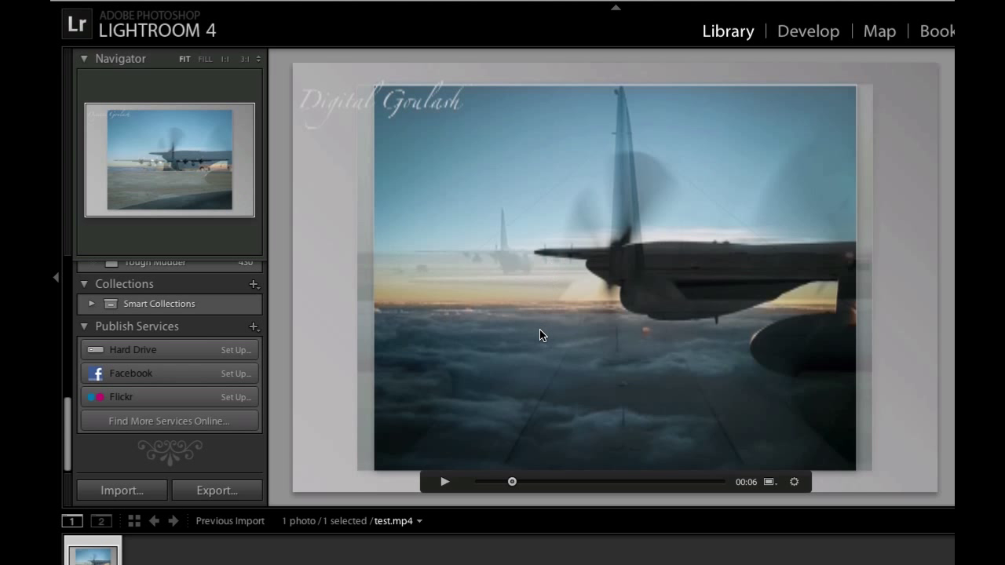
Trim frames off both the end and the start of the test.mp4 clip
{"action": "left_click", "coordinate": [443, 486]}
{"action": "left_click", "coordinate": [445, 484]}
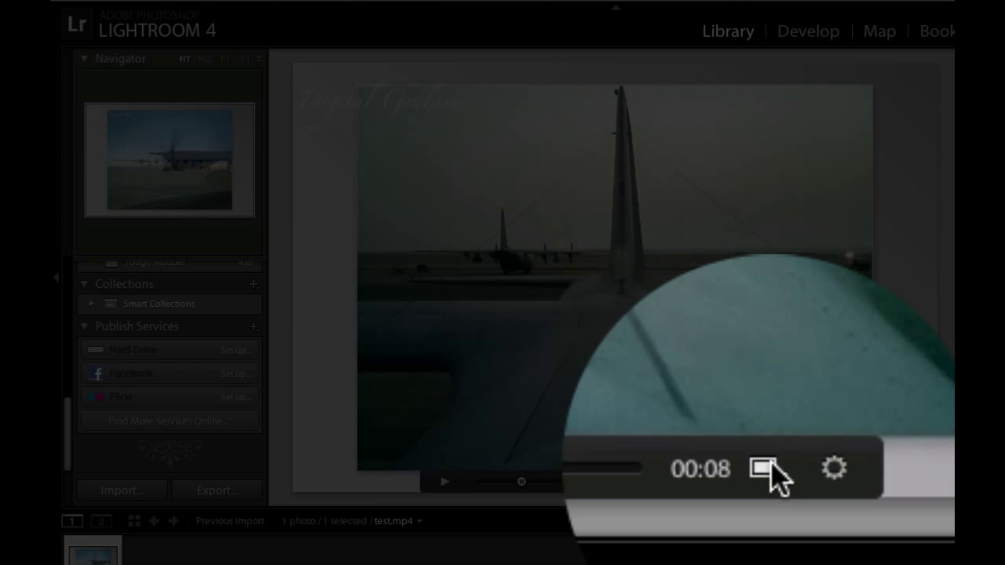
{"action": "left_click", "coordinate": [771, 462]}
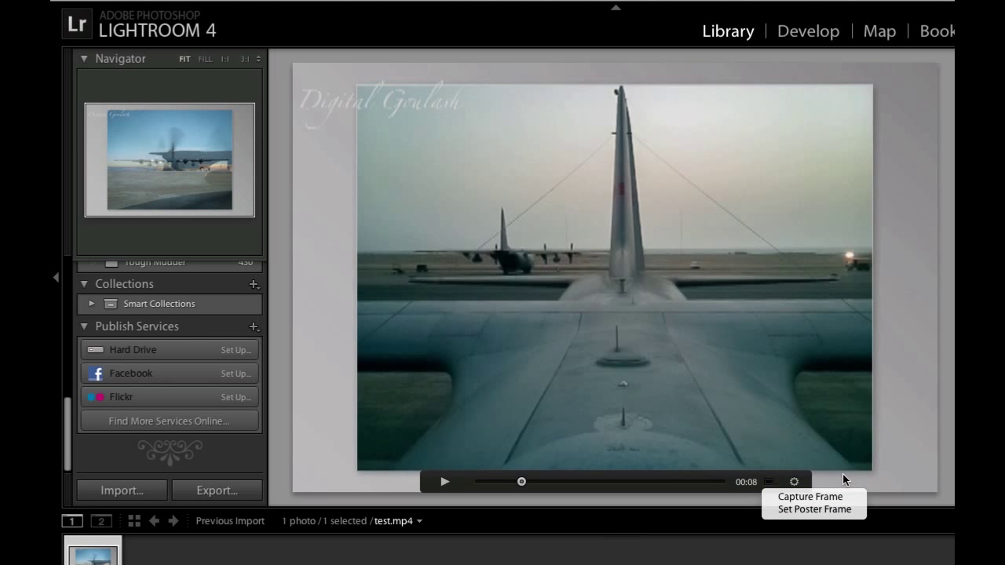
{"action": "left_click", "coordinate": [793, 483]}
{"action": "left_click_drag", "start_coordinate": [794, 459], "coordinate": [691, 454]}
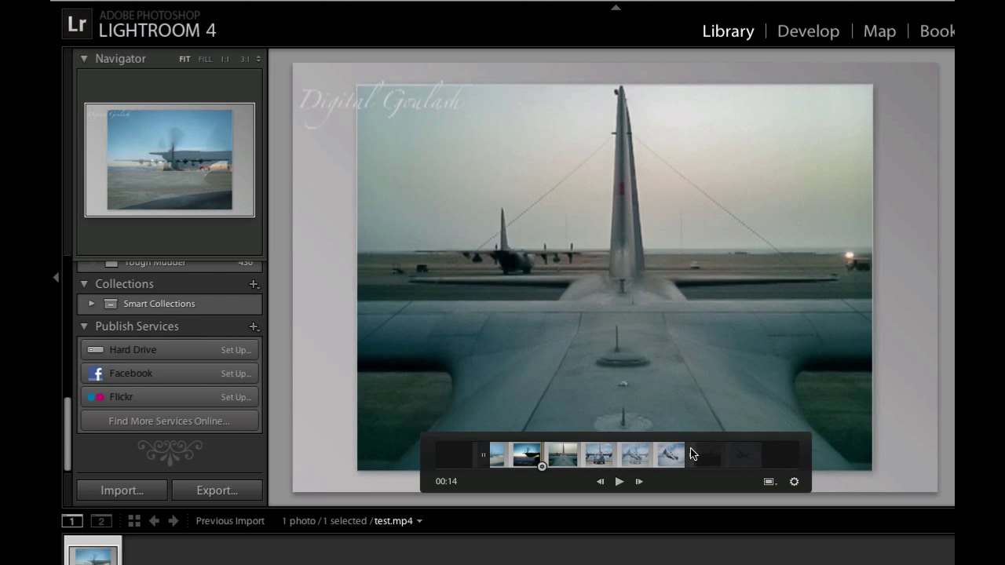
{"action": "left_click_drag", "start_coordinate": [483, 455], "coordinate": [534, 457]}
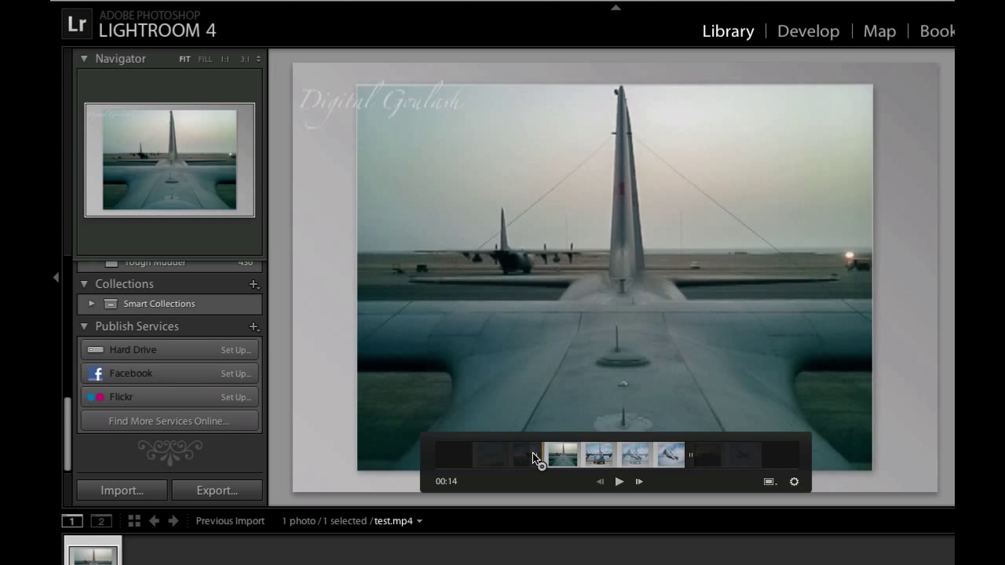